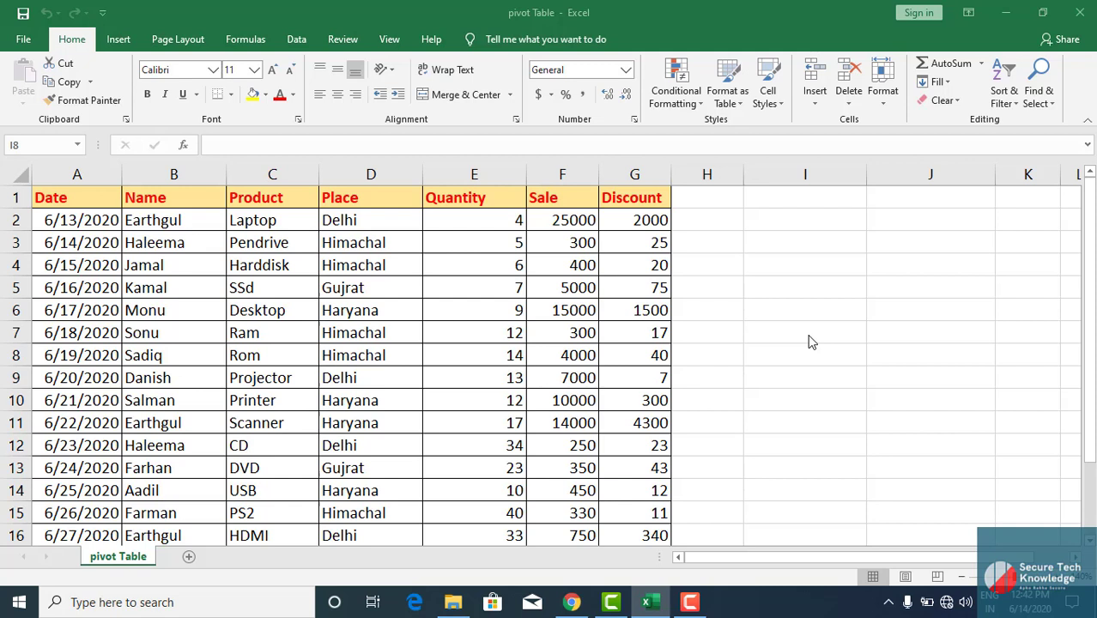
- Create an empty PivotTable from 'pivot Table'!$A$1:$G$20, placed on a new worksheet
click(85, 202)
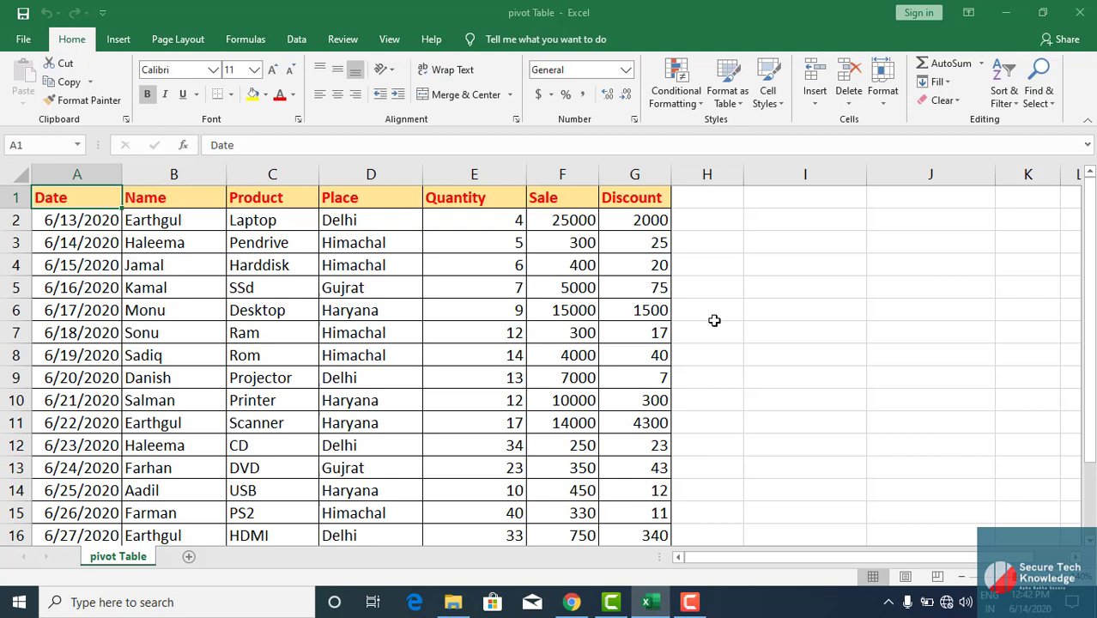
click(128, 43)
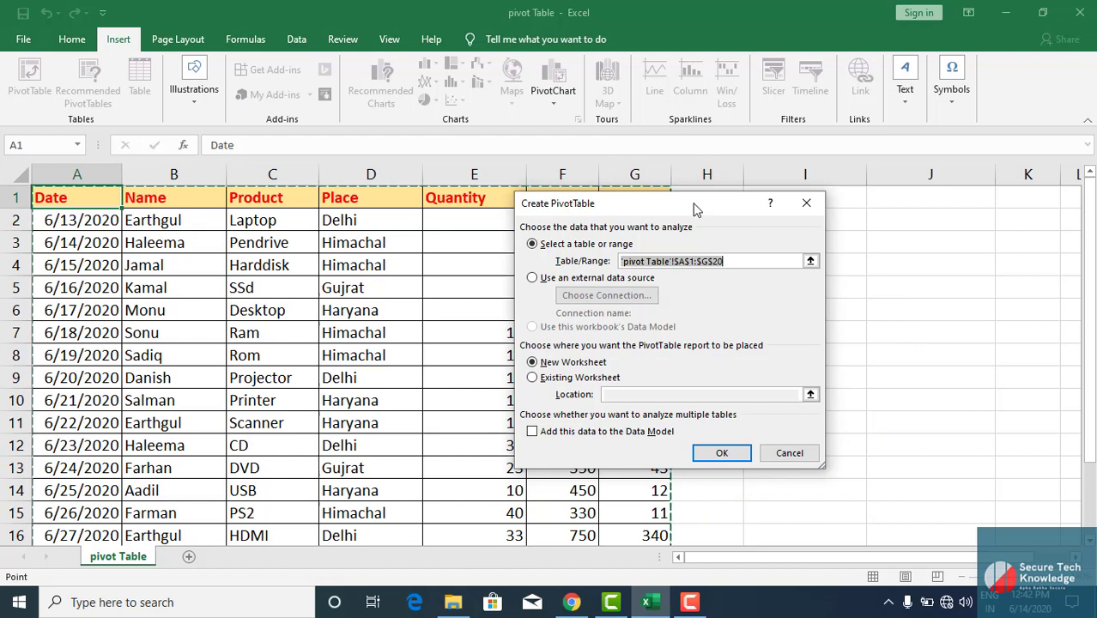
drag(695, 209, 829, 209)
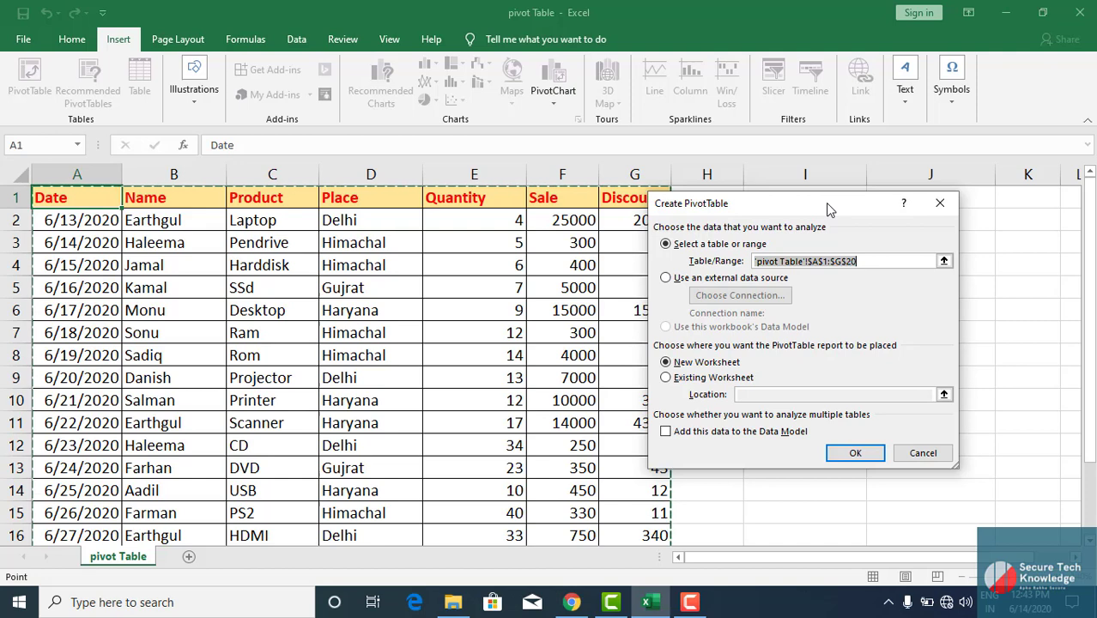
drag(829, 210, 652, 226)
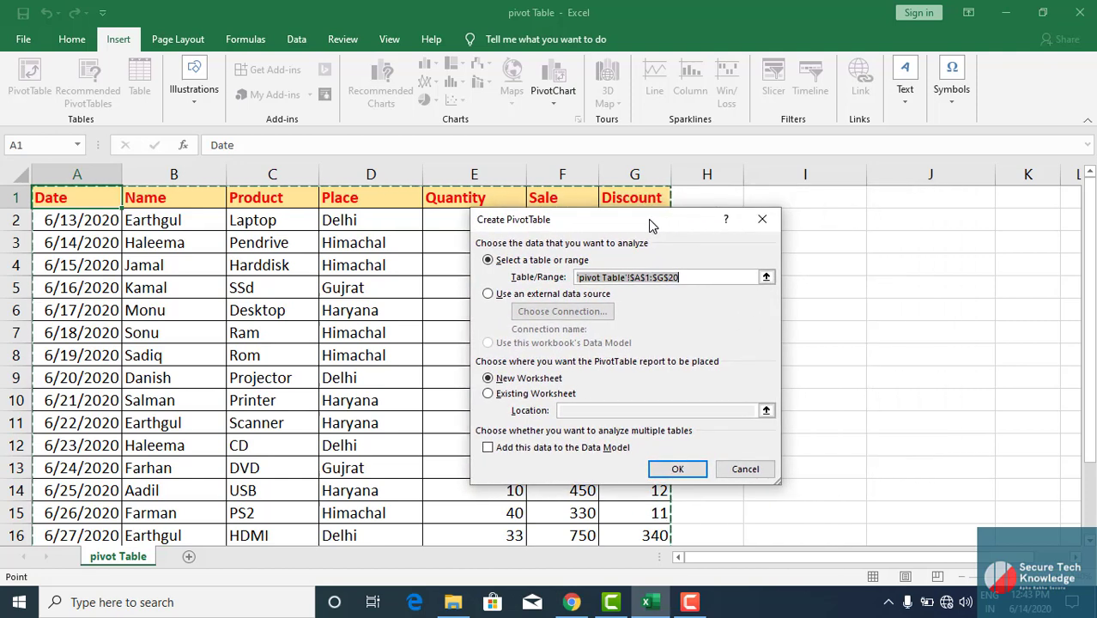
click(487, 396)
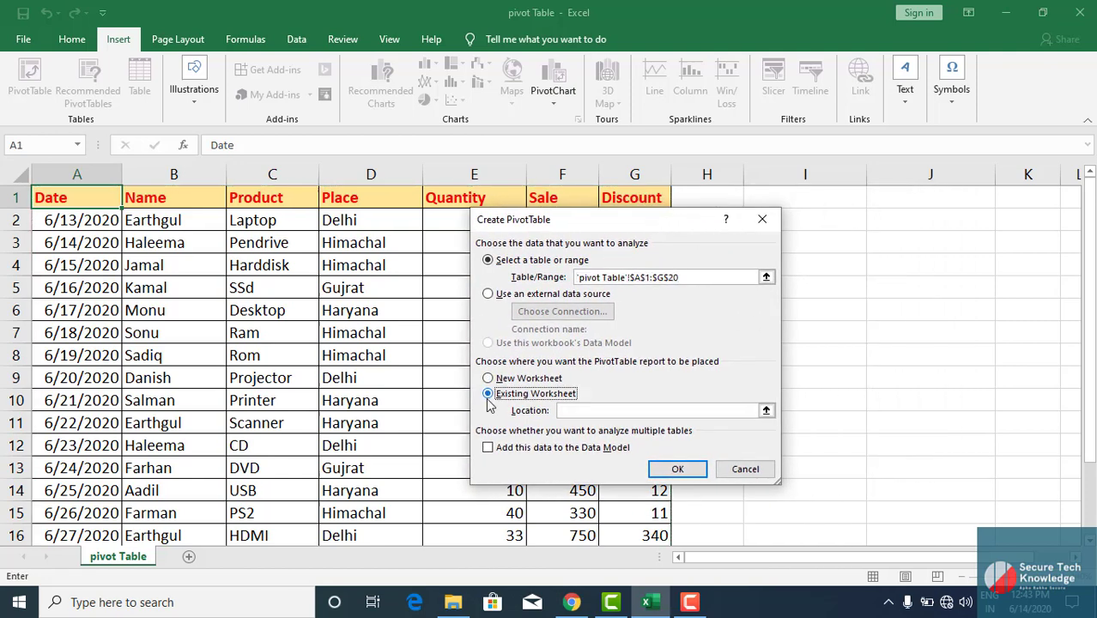
click(613, 412)
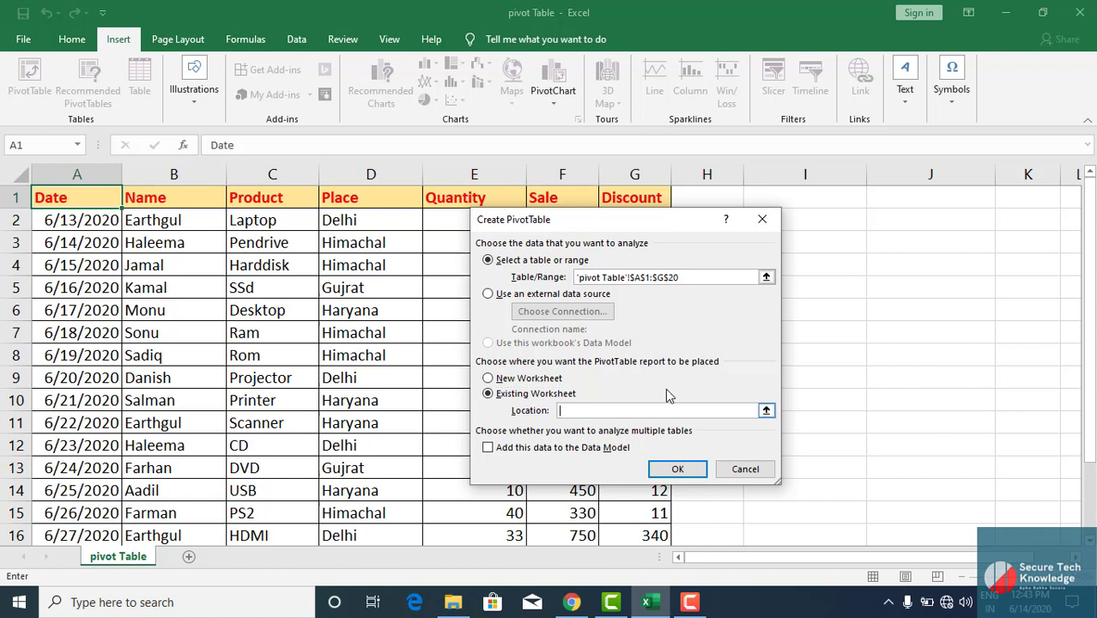
click(866, 273)
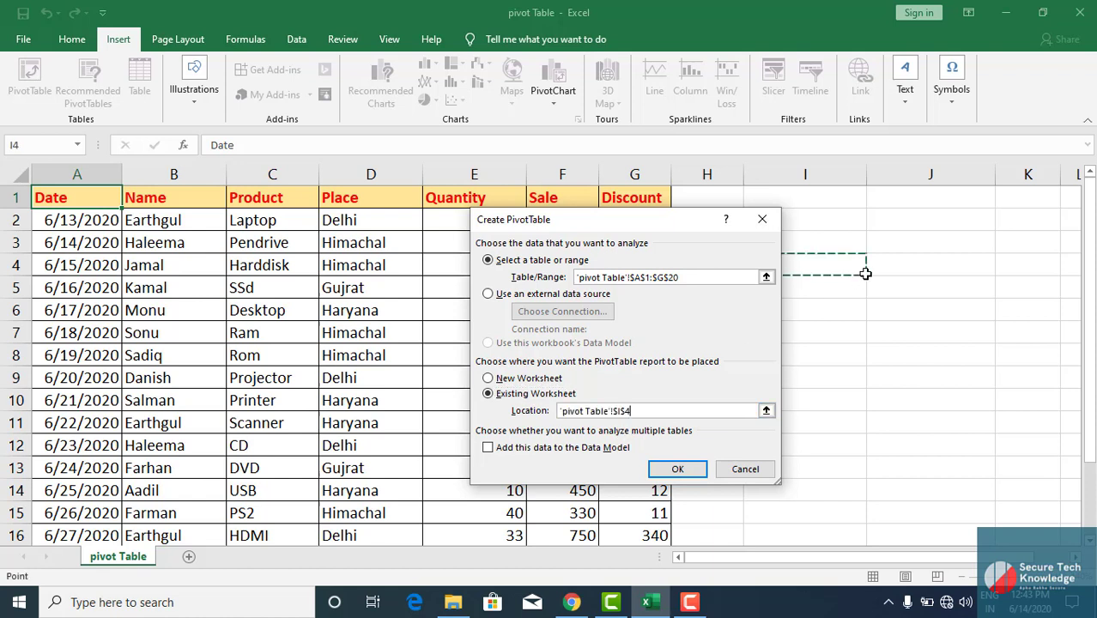
click(978, 348)
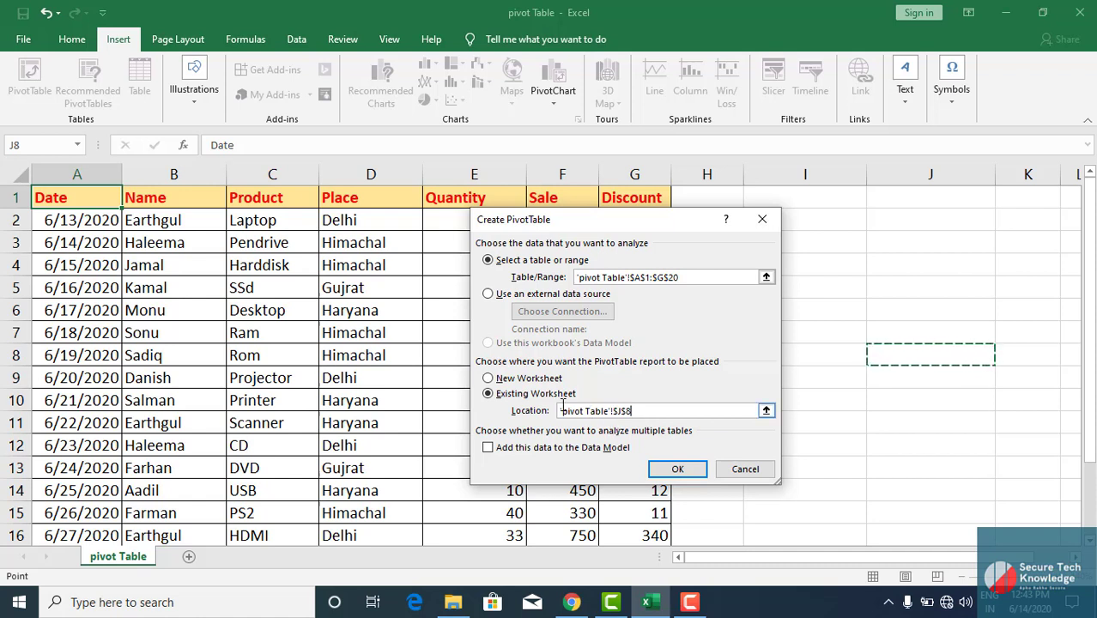
click(491, 382)
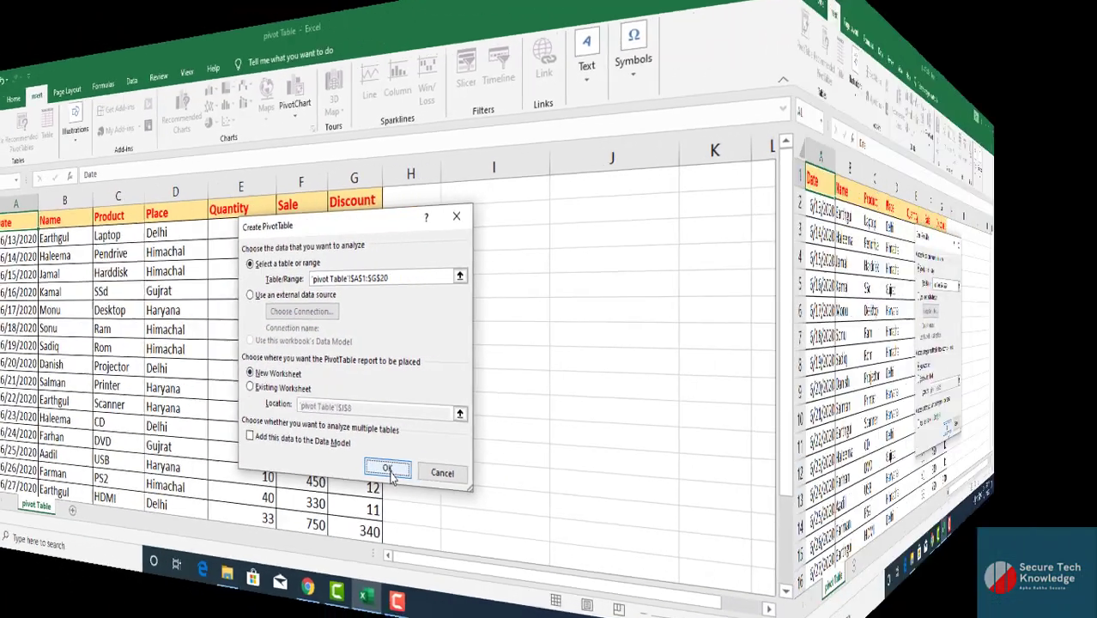
click(678, 470)
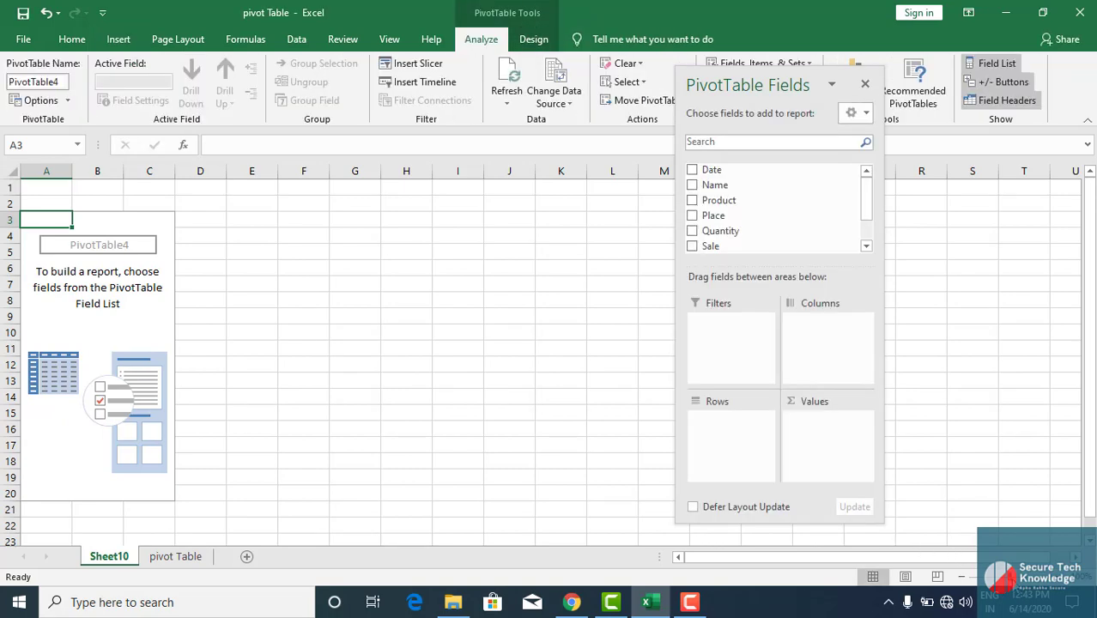
scroll(337, 355, up, 4)
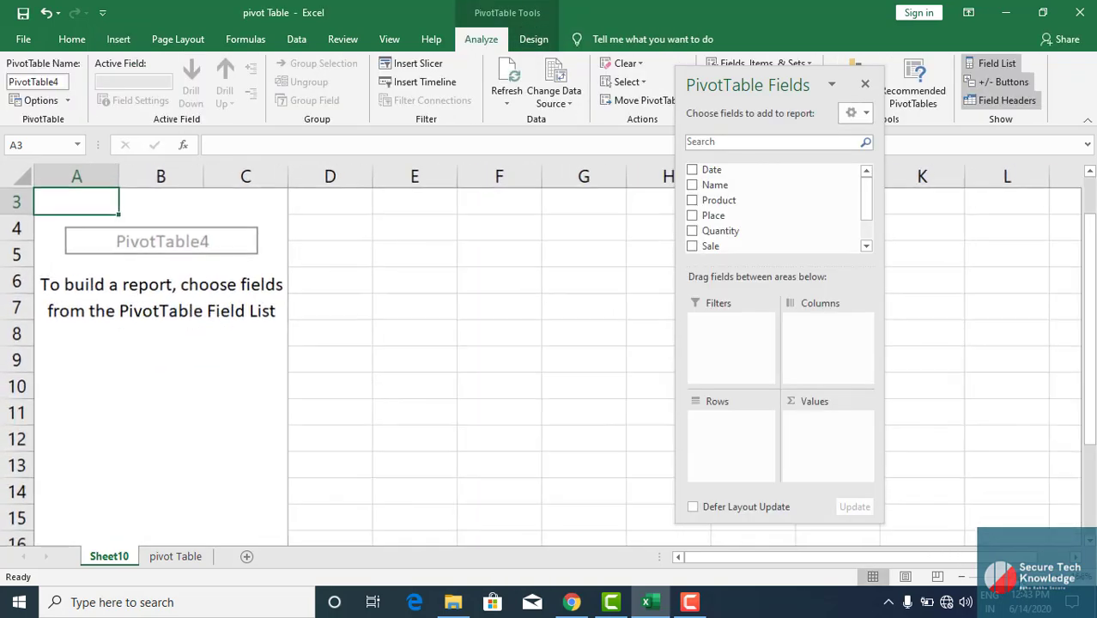
scroll(343, 355, down, 1)
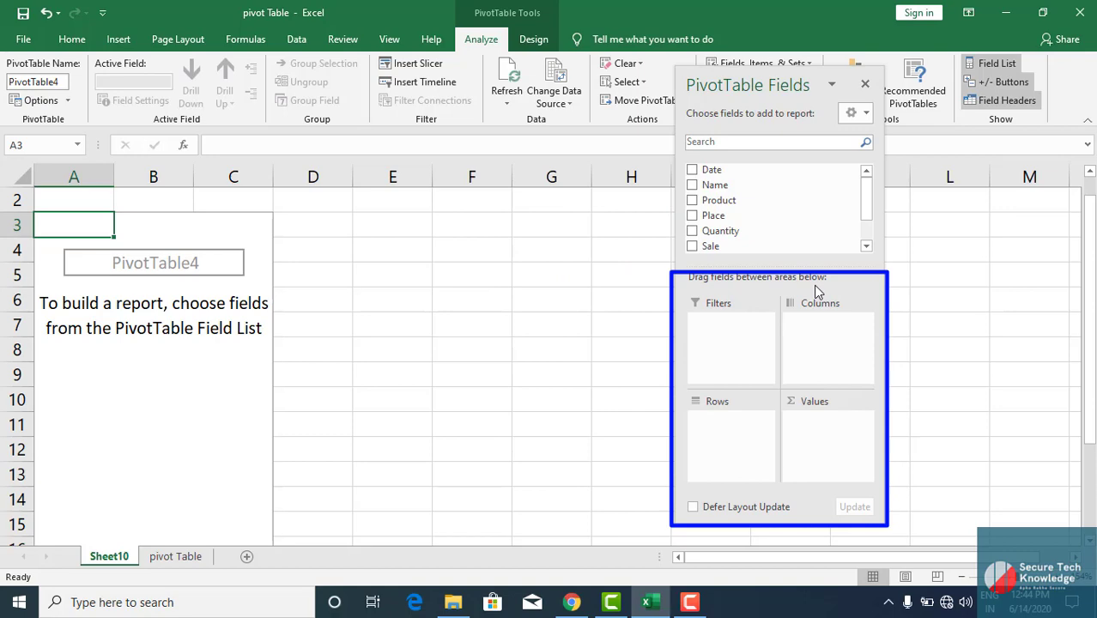
mouse_move(756, 231)
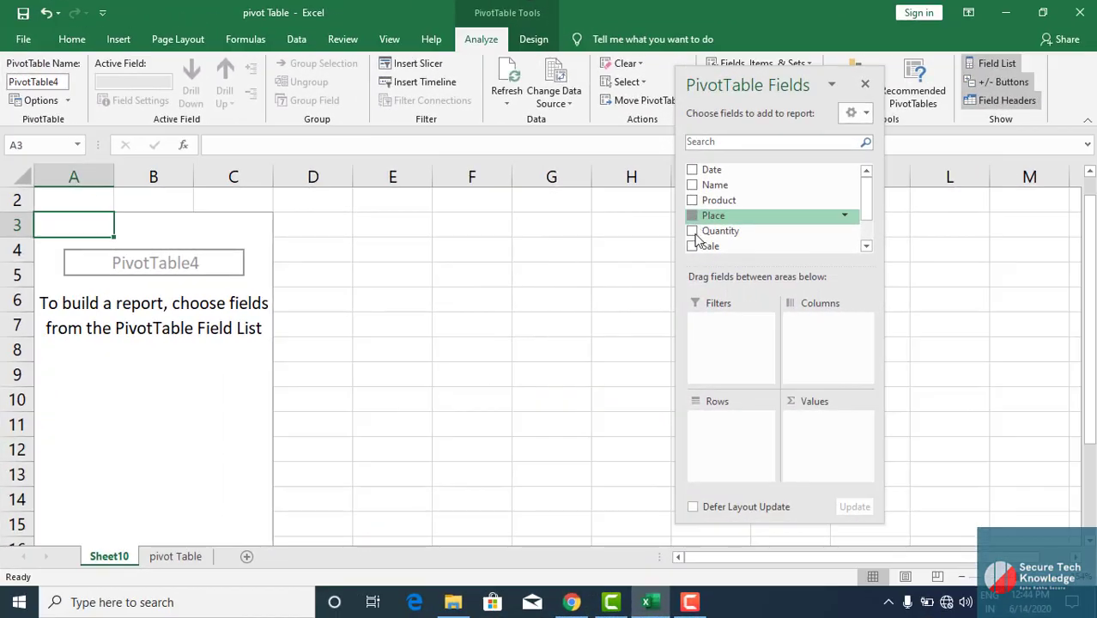
- Put Product in Rows and Place in Columns, showing Delhi, Gujrat, Haryana and Himachal across
mouse_move(712, 216)
mouse_down()
mouse_move(729, 435)
mouse_move(713, 434)
mouse_up()
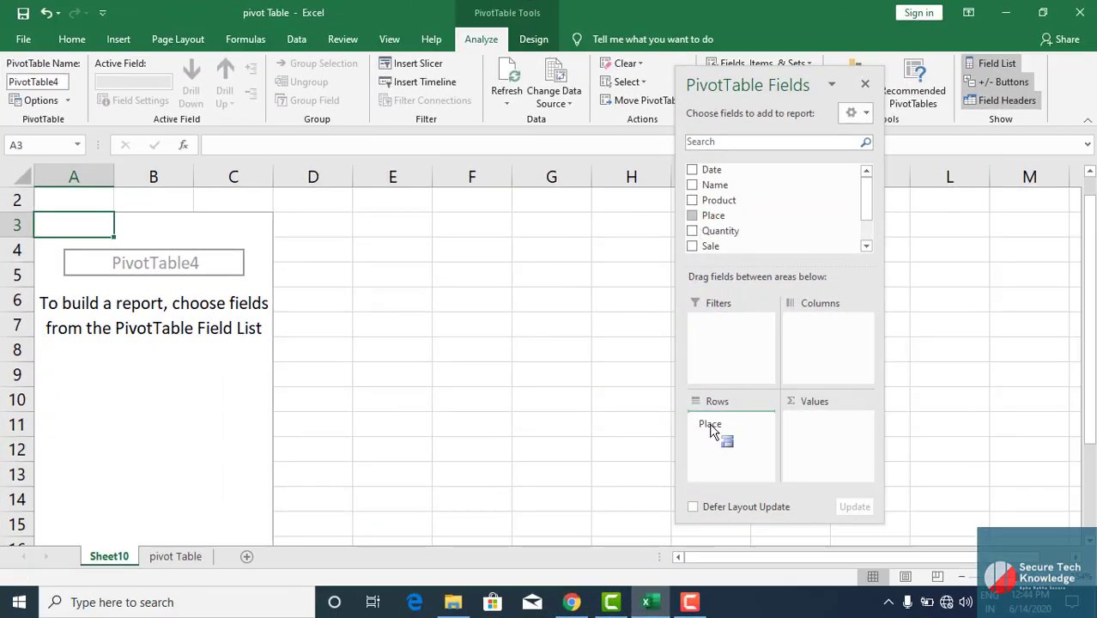
drag(711, 431, 710, 431)
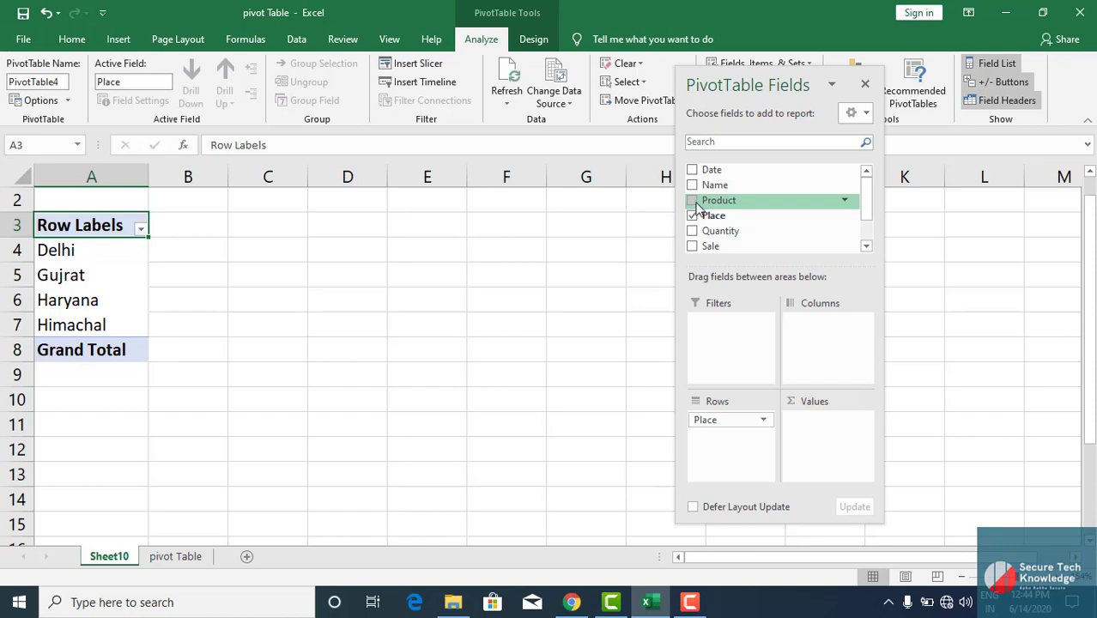
drag(697, 206, 793, 309)
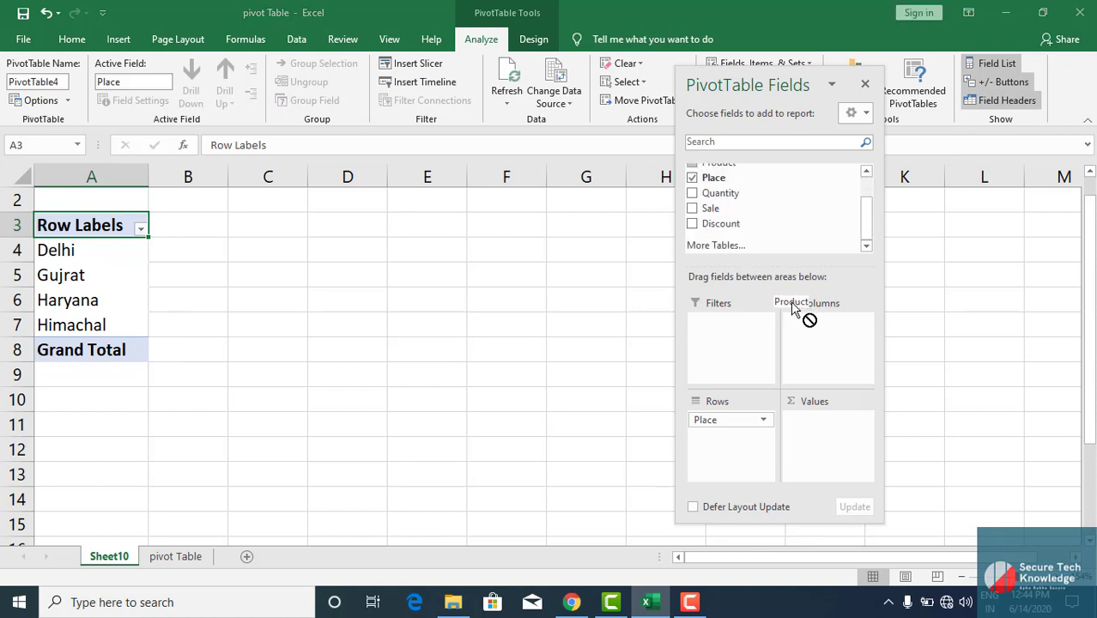
drag(793, 309, 815, 339)
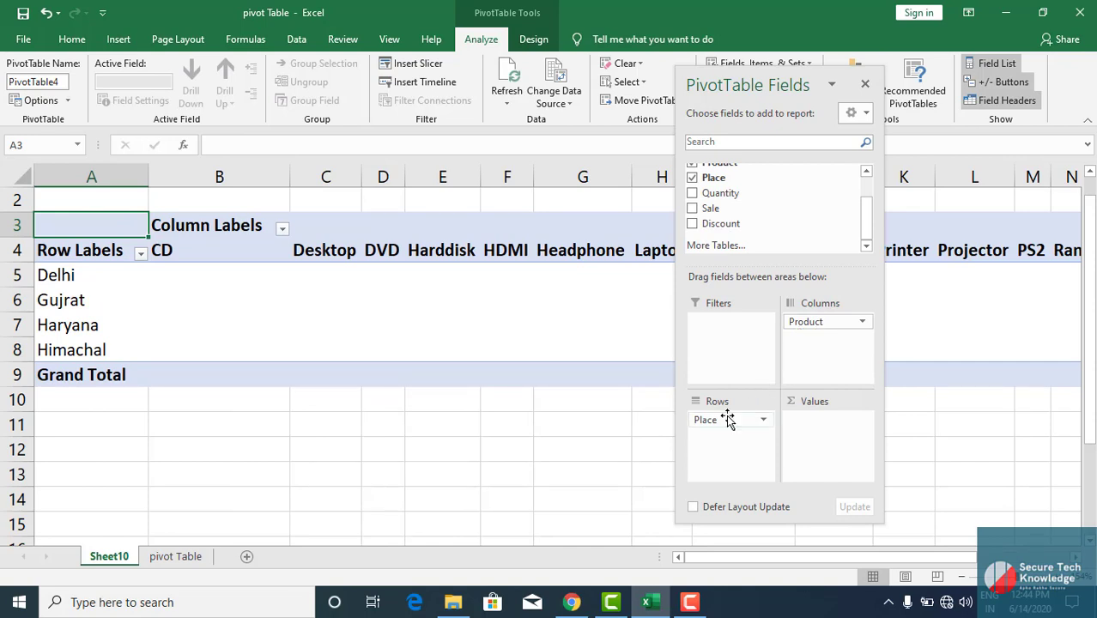
mouse_move(727, 419)
mouse_down()
mouse_move(815, 368)
mouse_move(815, 348)
mouse_move(724, 433)
mouse_up()
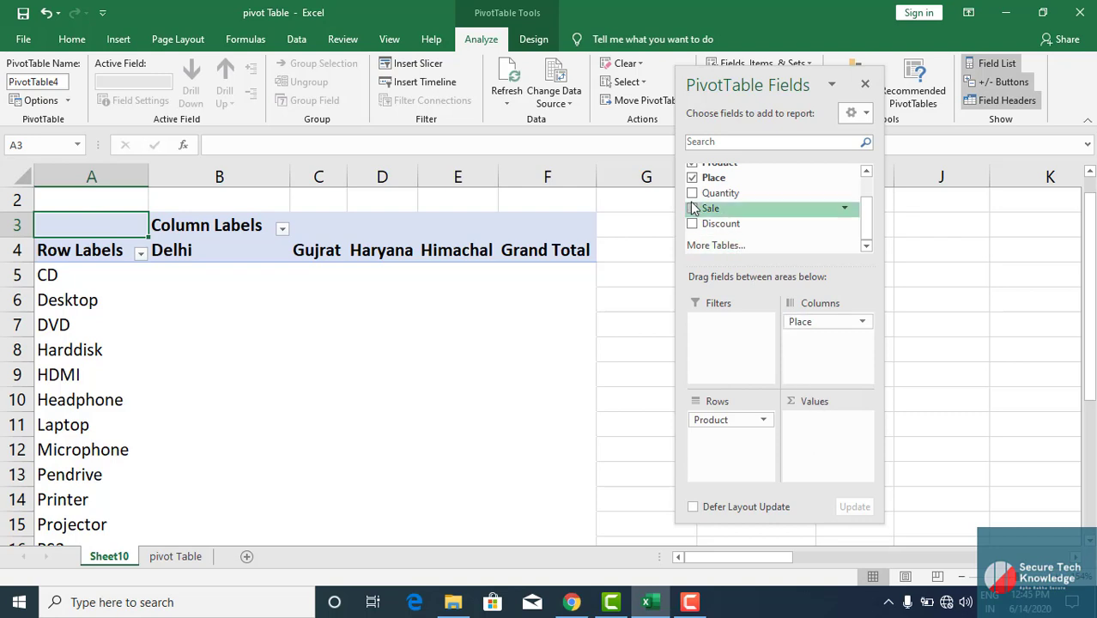
- Fill the pivot values with Sum of Sale only, leaving Sum of Discount out
drag(695, 213, 807, 429)
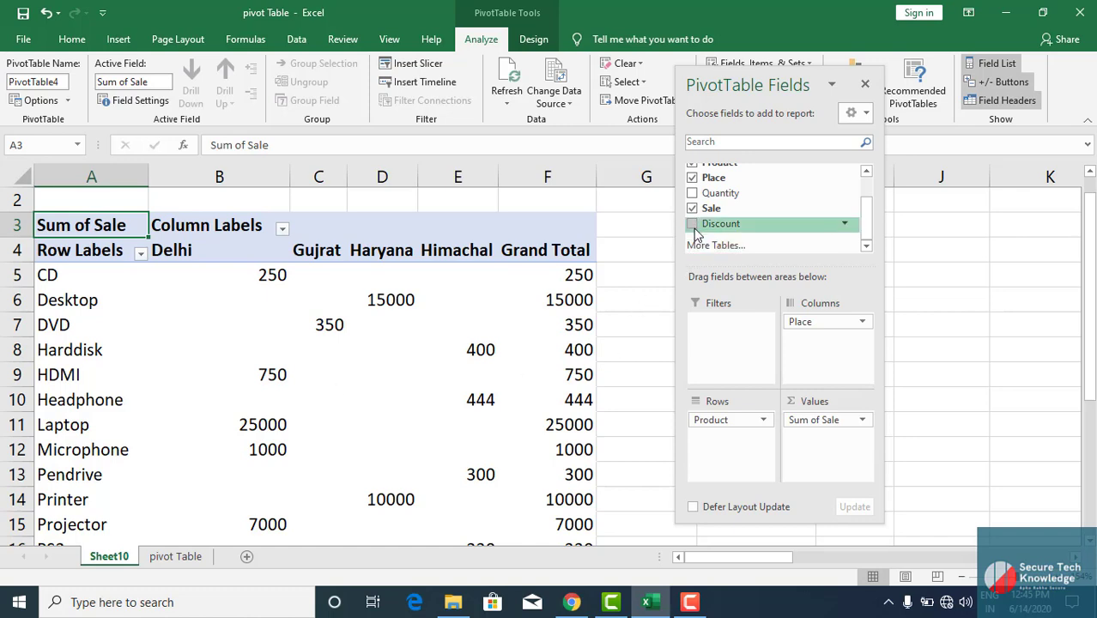
drag(695, 225, 814, 463)
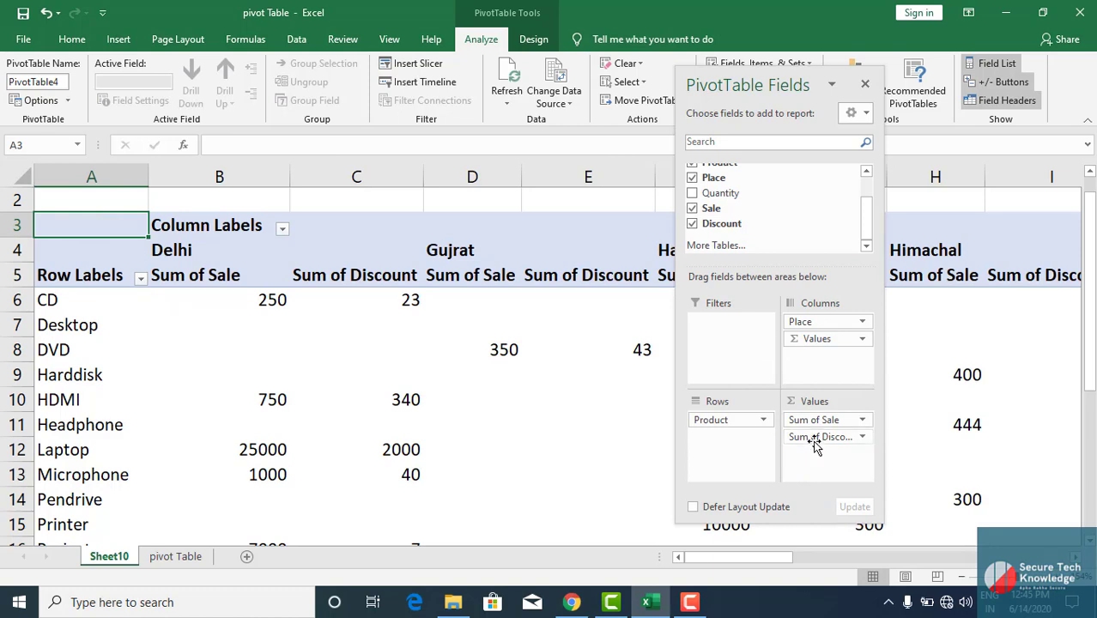
drag(816, 436, 768, 214)
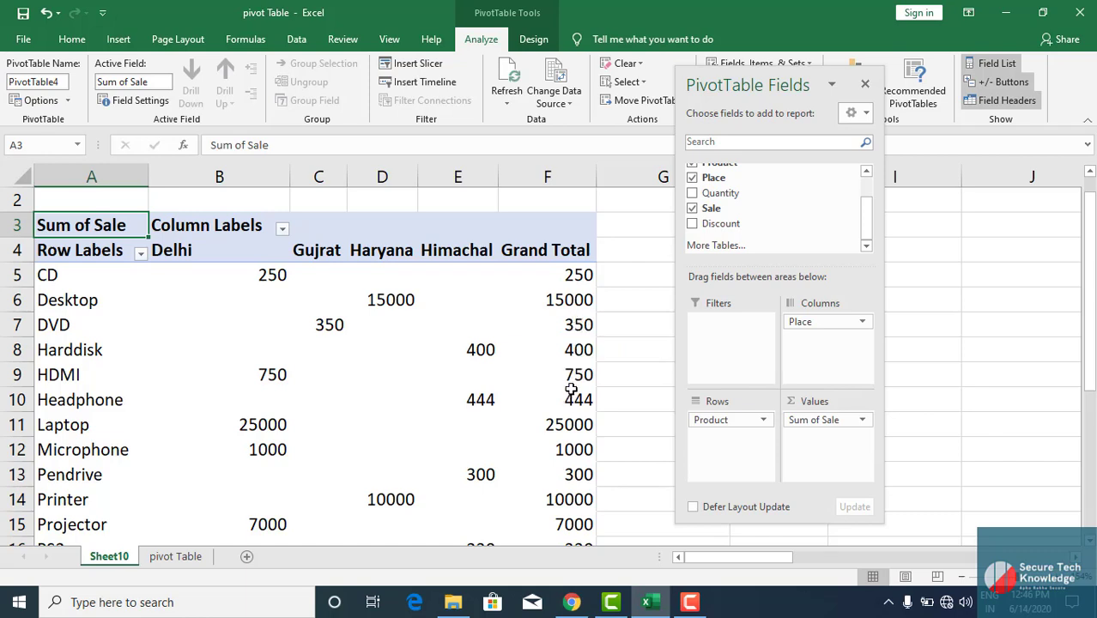
mouse_move(568, 424)
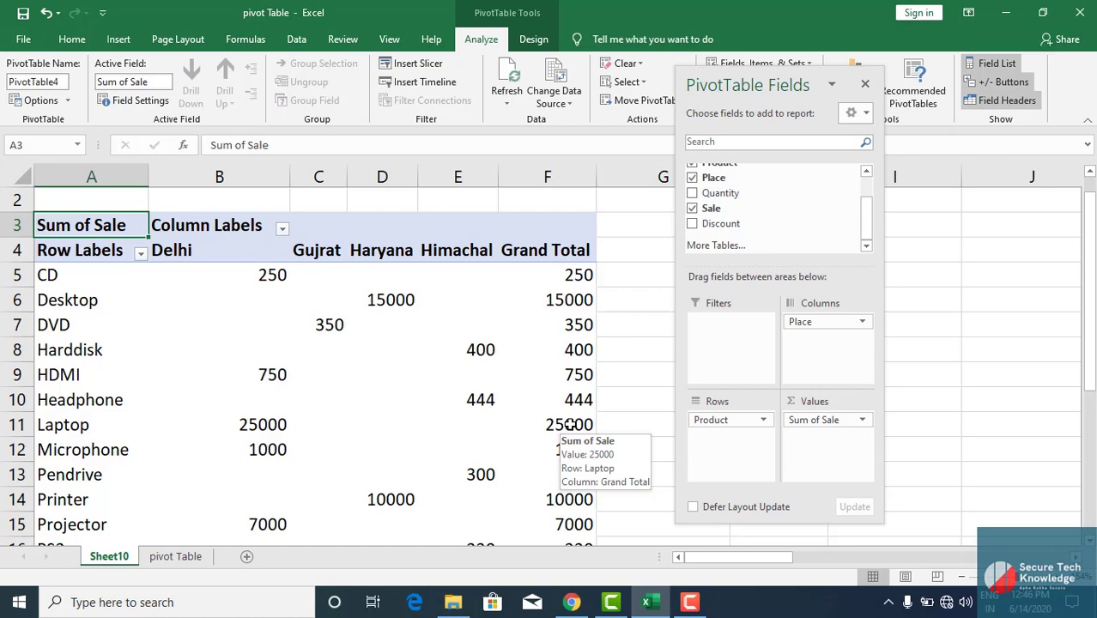
- Drill through Laptop's 25000 total onto new Sheet11 and autofit its date column A
double_click(569, 424)
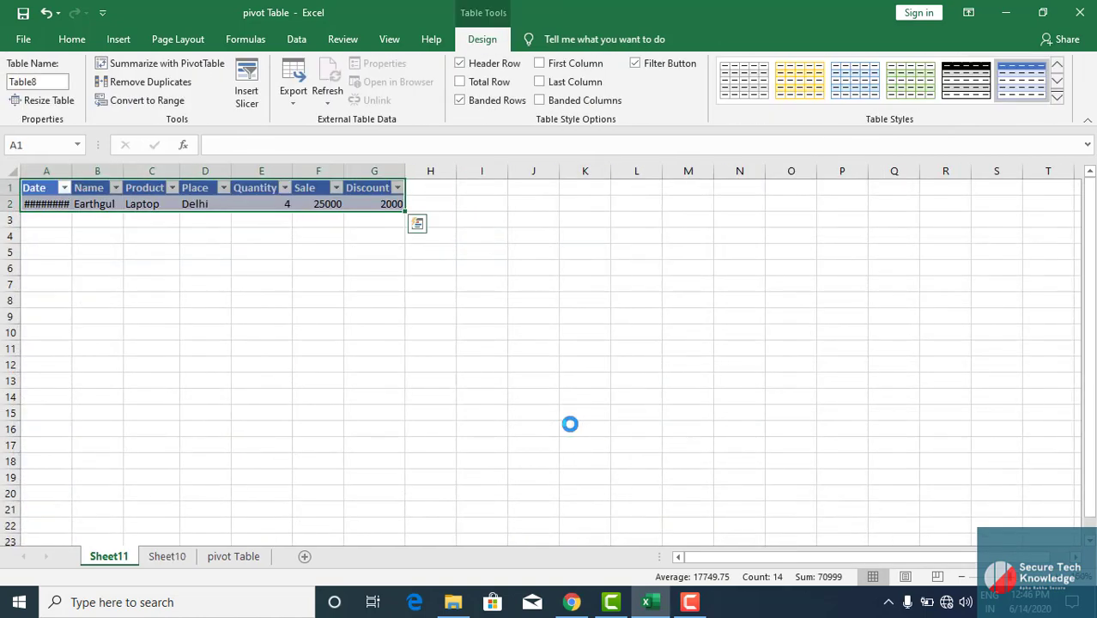
double_click(72, 167)
click(133, 266)
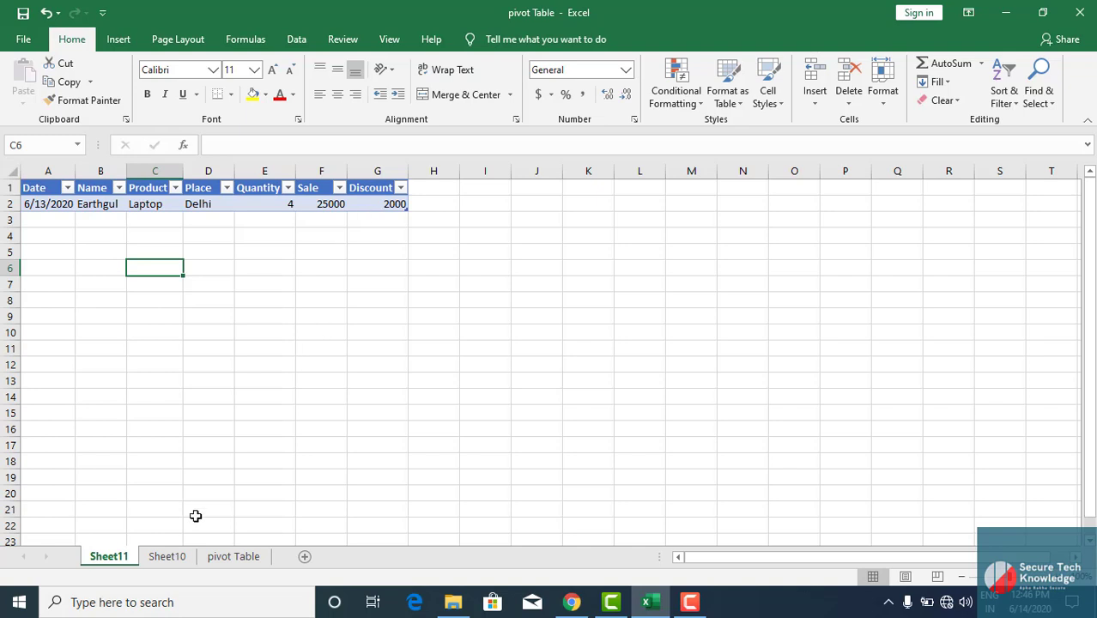
- Rename the Sheet10 pivot sheet to 'pivot'
click(167, 556)
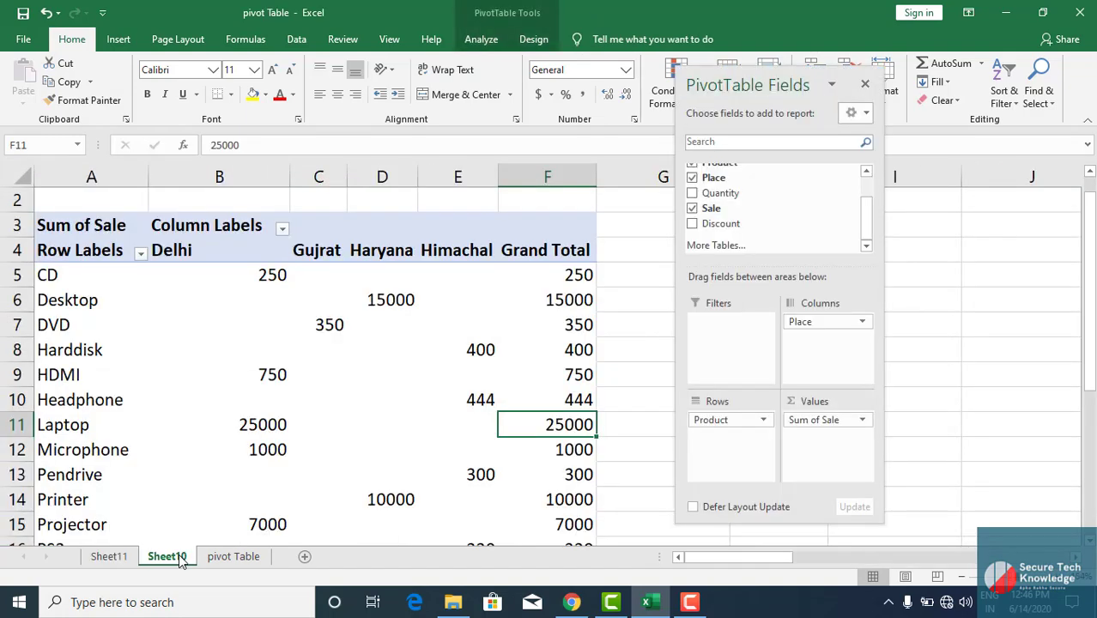
right_click(181, 560)
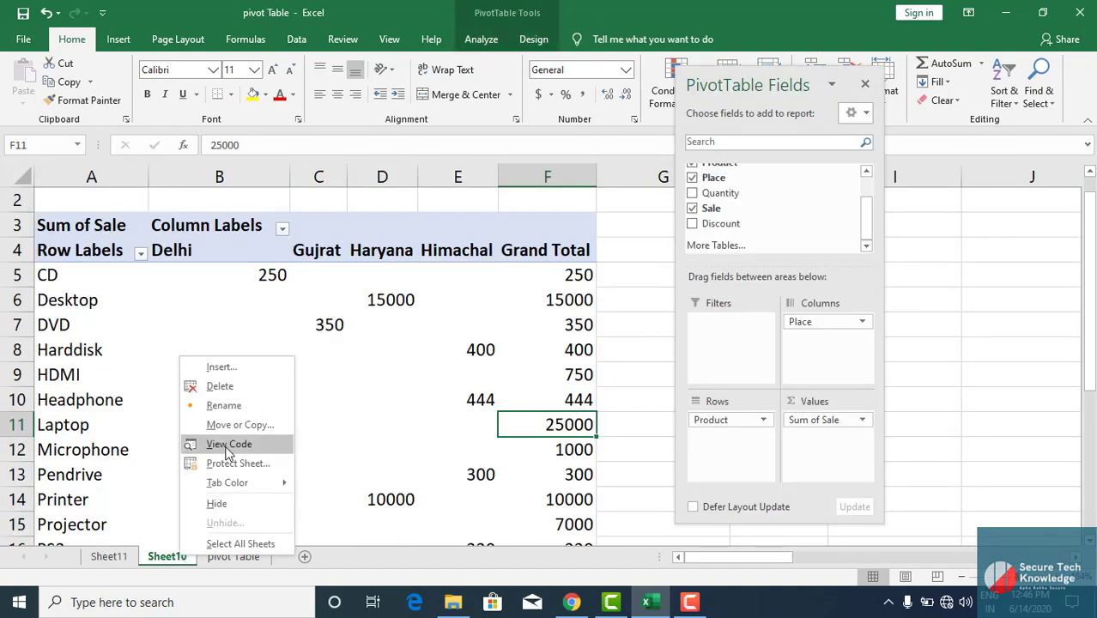
click(225, 406)
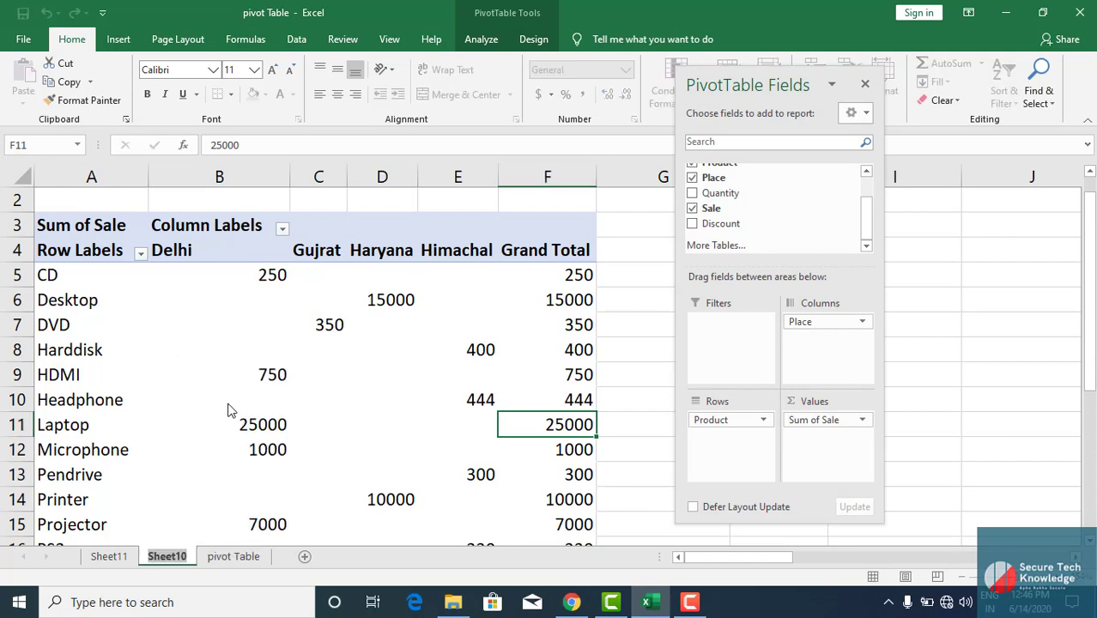
text(pi)
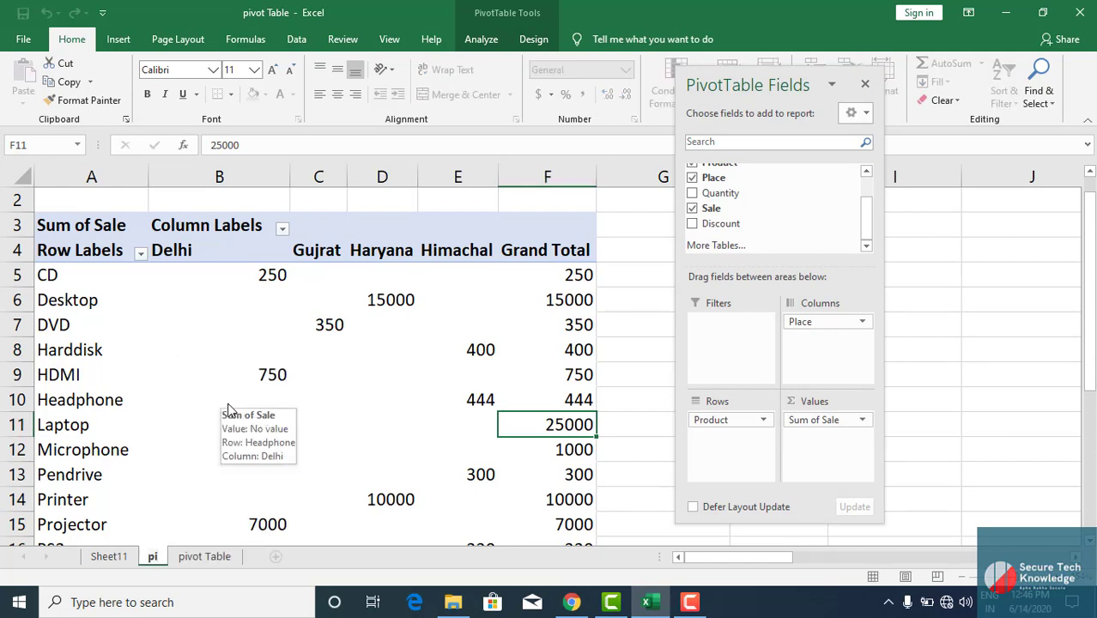
text(vot)
key(Return)
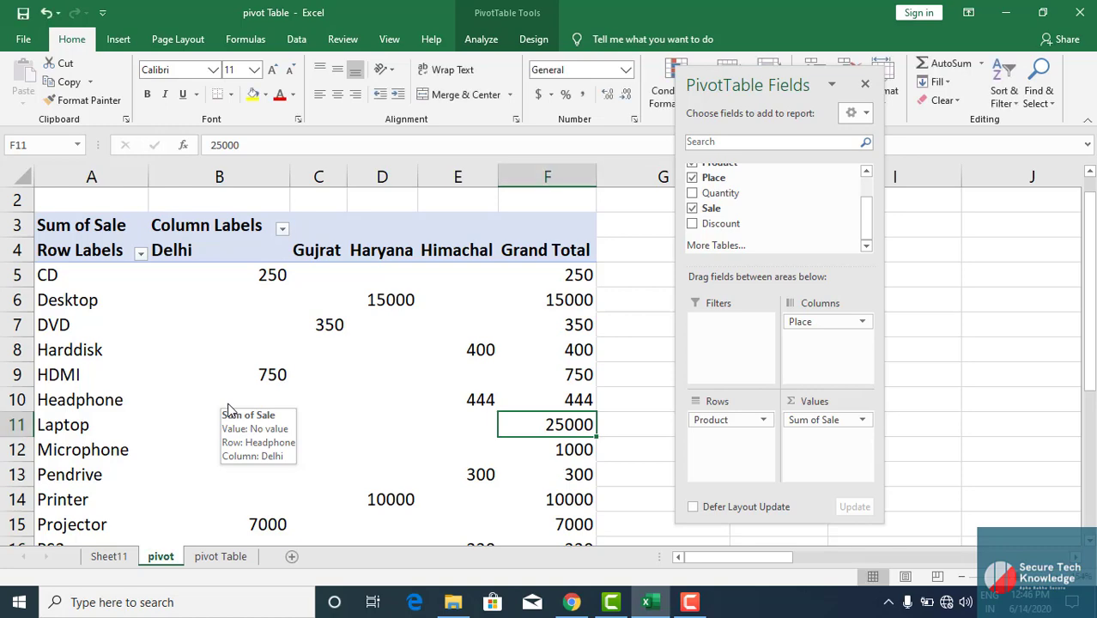
click(120, 558)
click(160, 558)
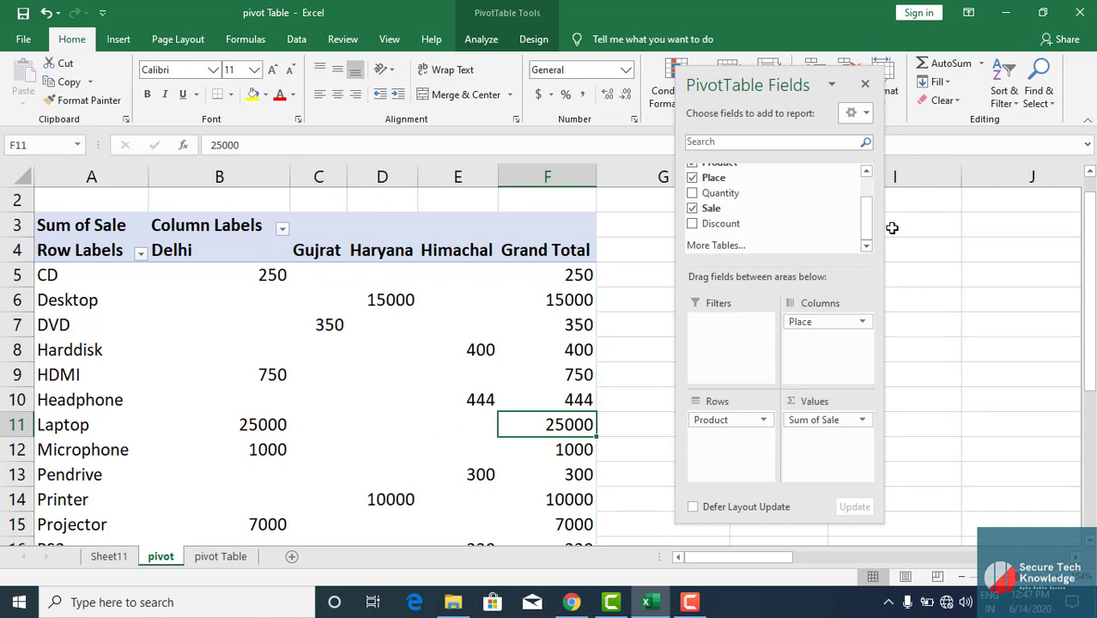
- Remove Place from the pivot columns, keeping Product listed down the rows
drag(866, 223, 864, 249)
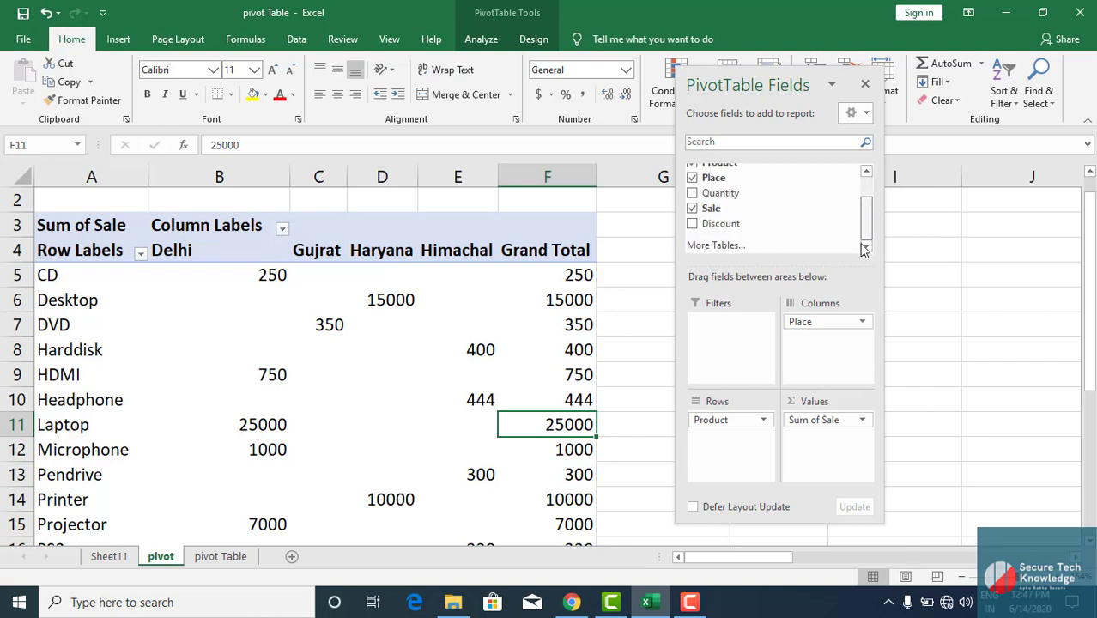
drag(801, 323, 771, 216)
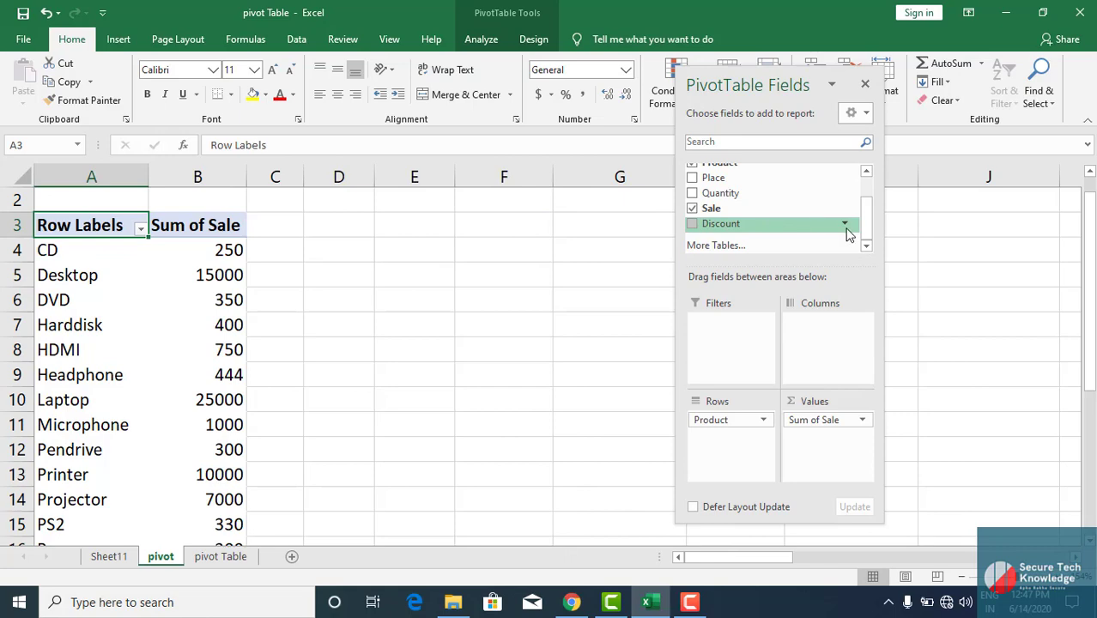
drag(847, 225, 867, 190)
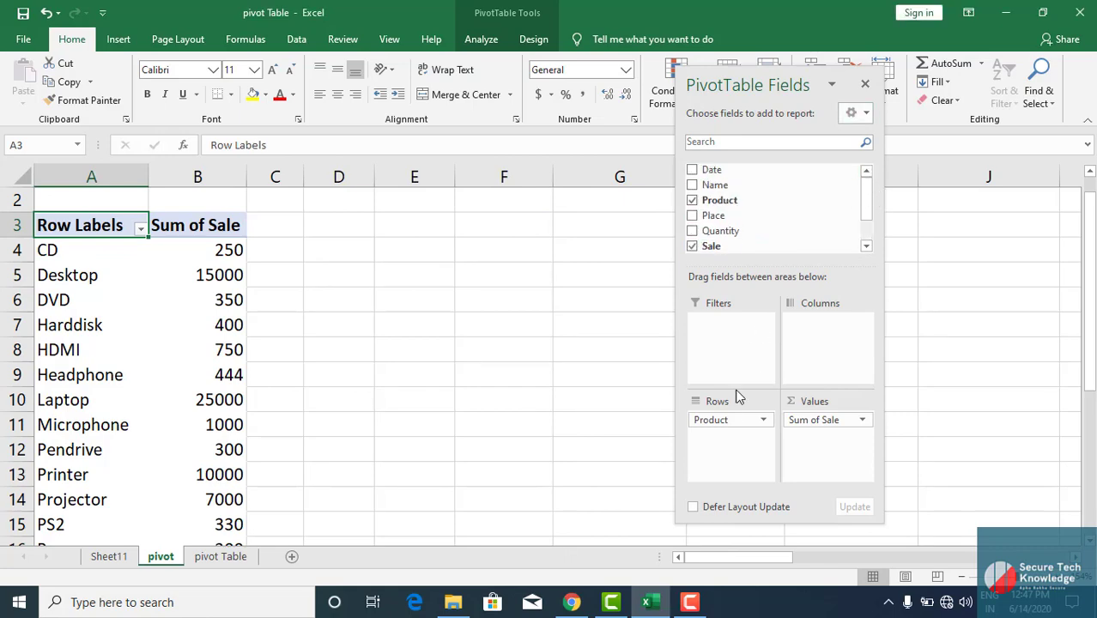
drag(723, 419, 816, 330)
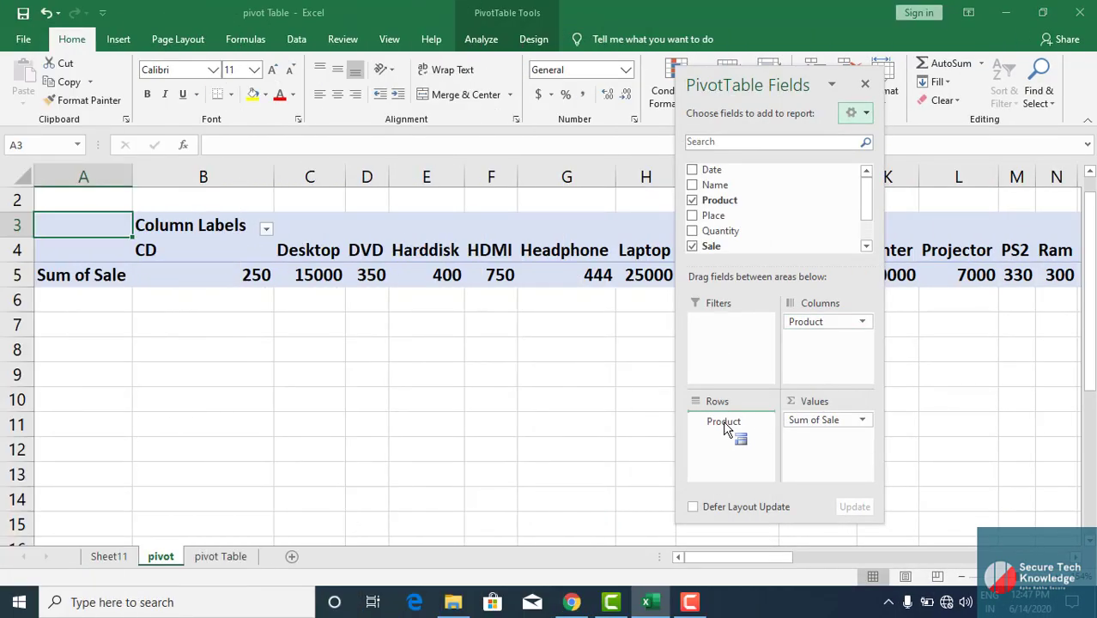
drag(724, 424, 723, 424)
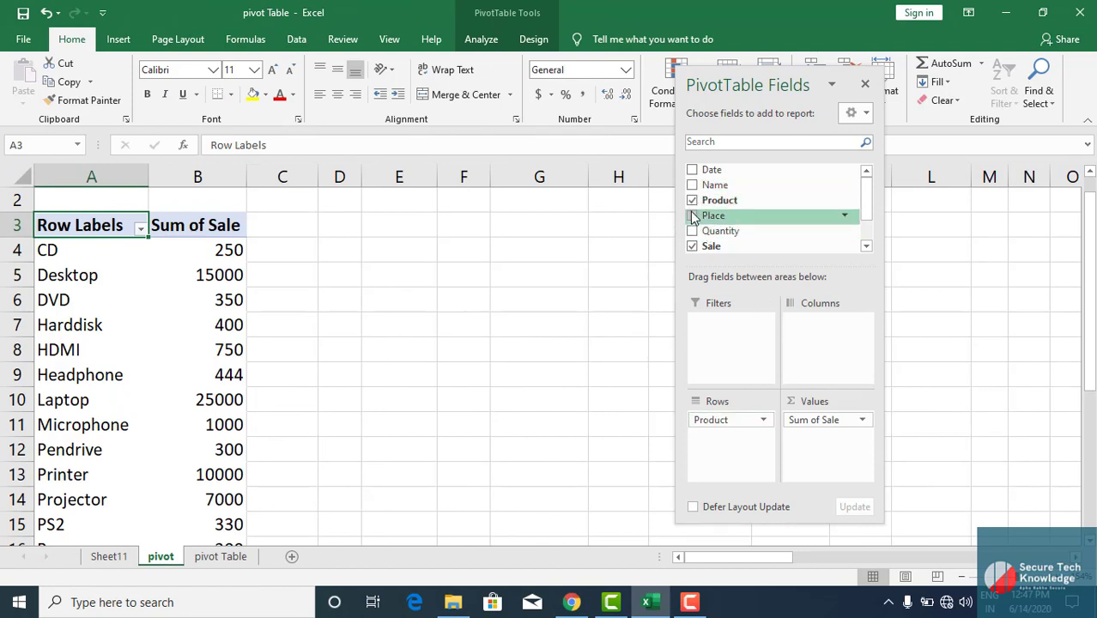
- Add Sum of Discount to the values beside Sum of Sale
scroll(864, 228, down, 1)
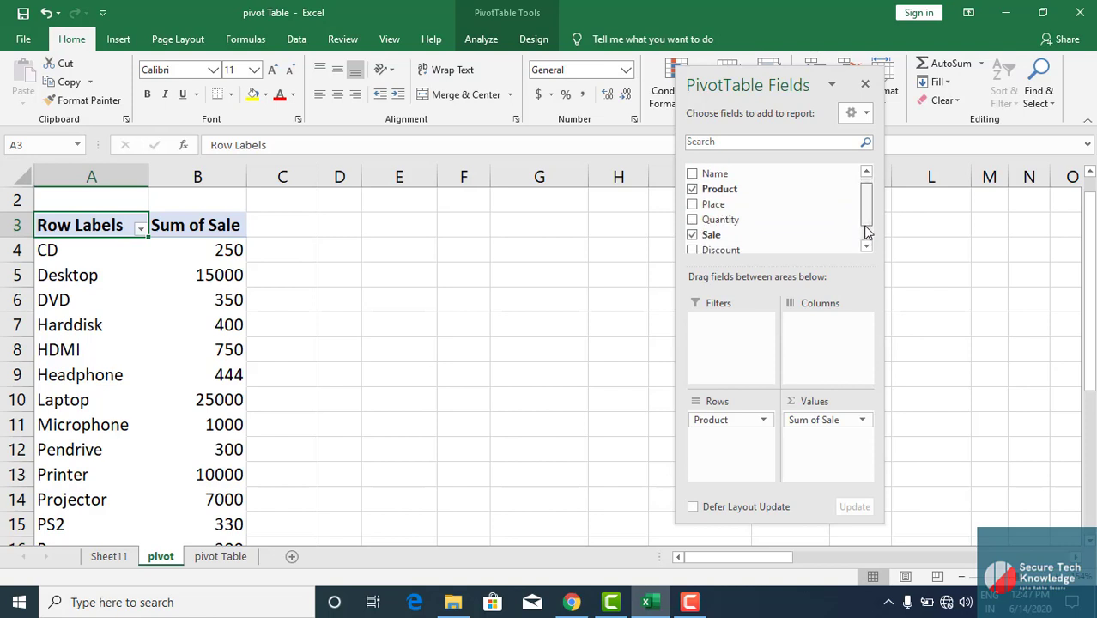
scroll(864, 235, down, 2)
drag(712, 223, 811, 455)
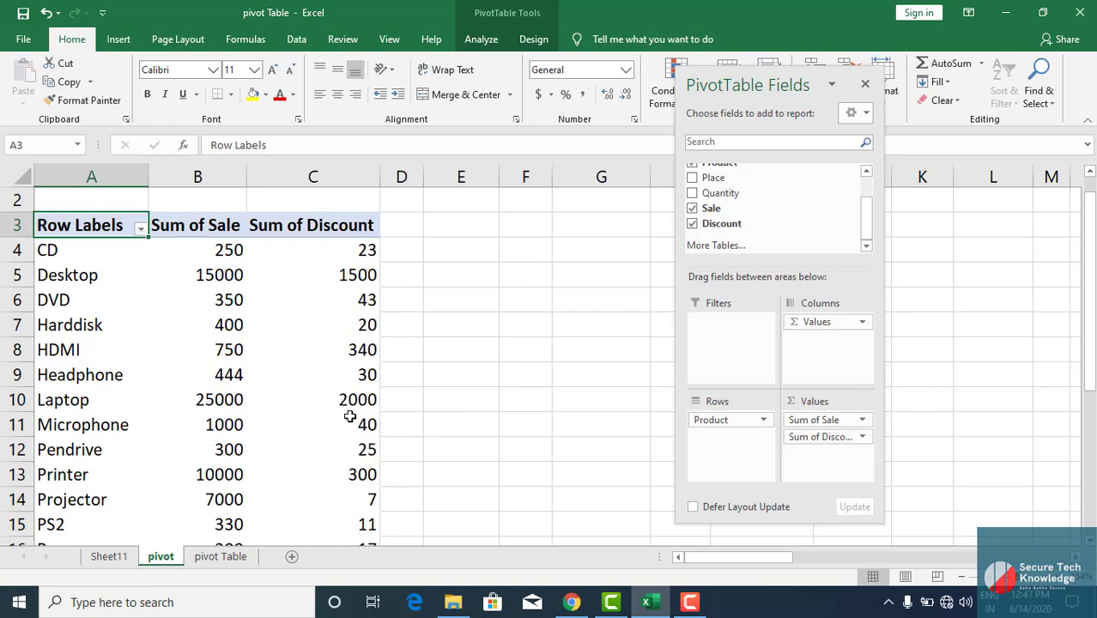
- Drill into Headphone's discount of 30 on new Sheet12, autofit its dates, and return to pivot
double_click(362, 376)
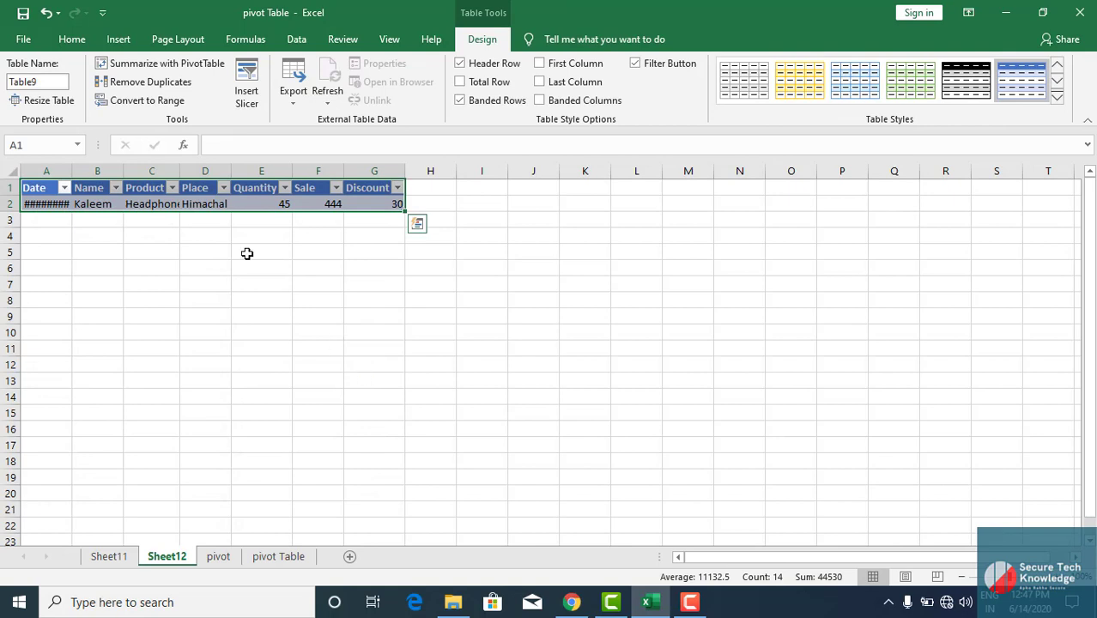
double_click(72, 169)
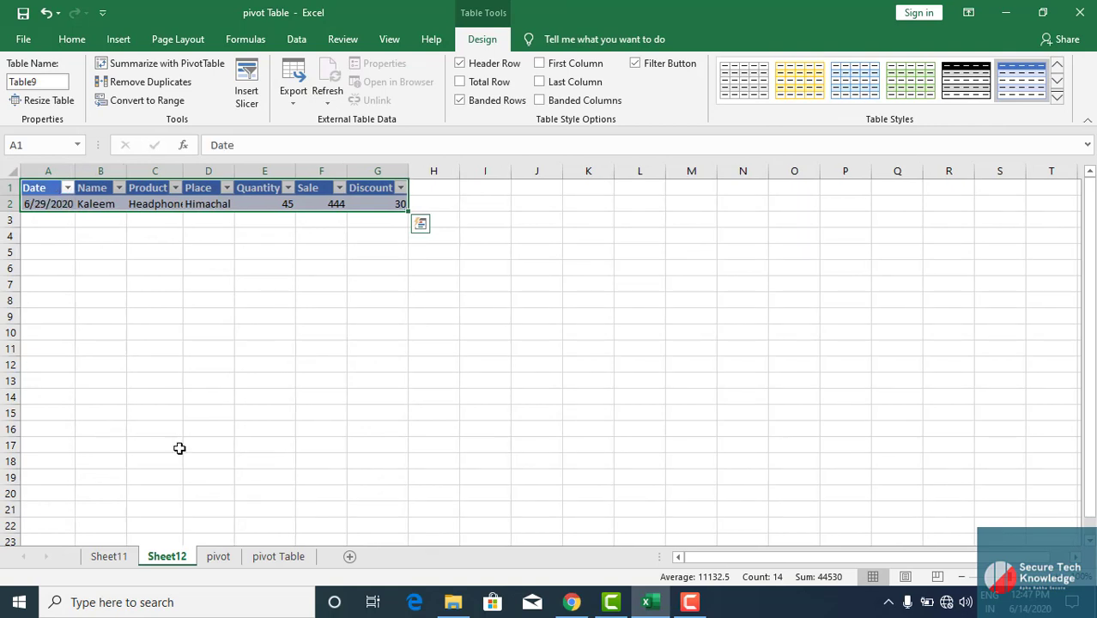
click(220, 560)
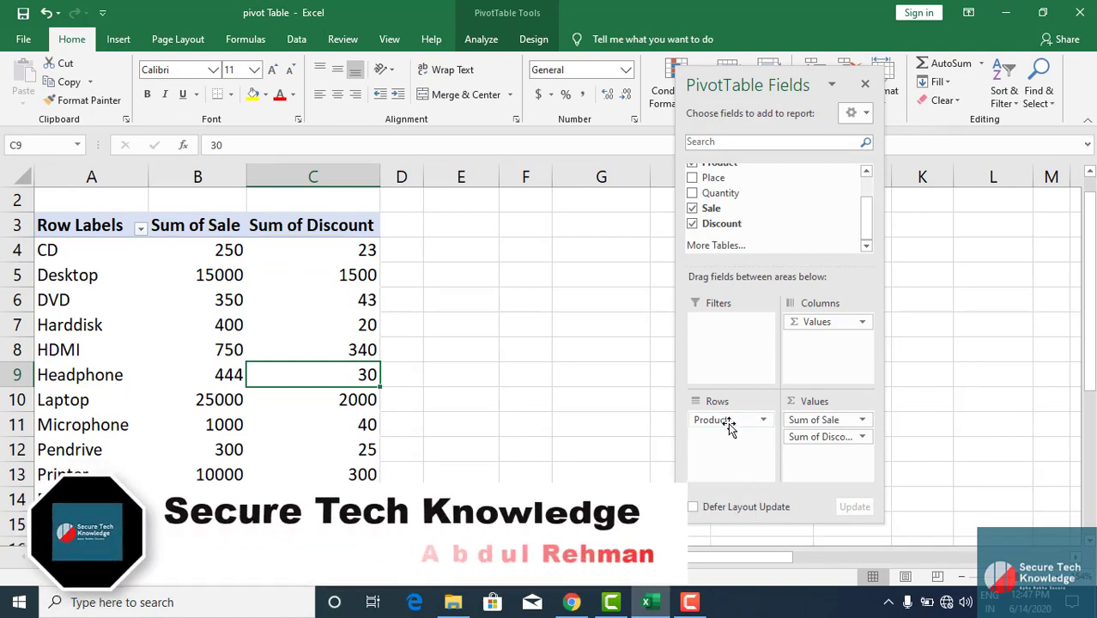
- Take Product out of the pivot rows so rows group by Months and Date
mouse_move(728, 428)
mouse_down()
mouse_move(763, 184)
mouse_move(720, 439)
mouse_up()
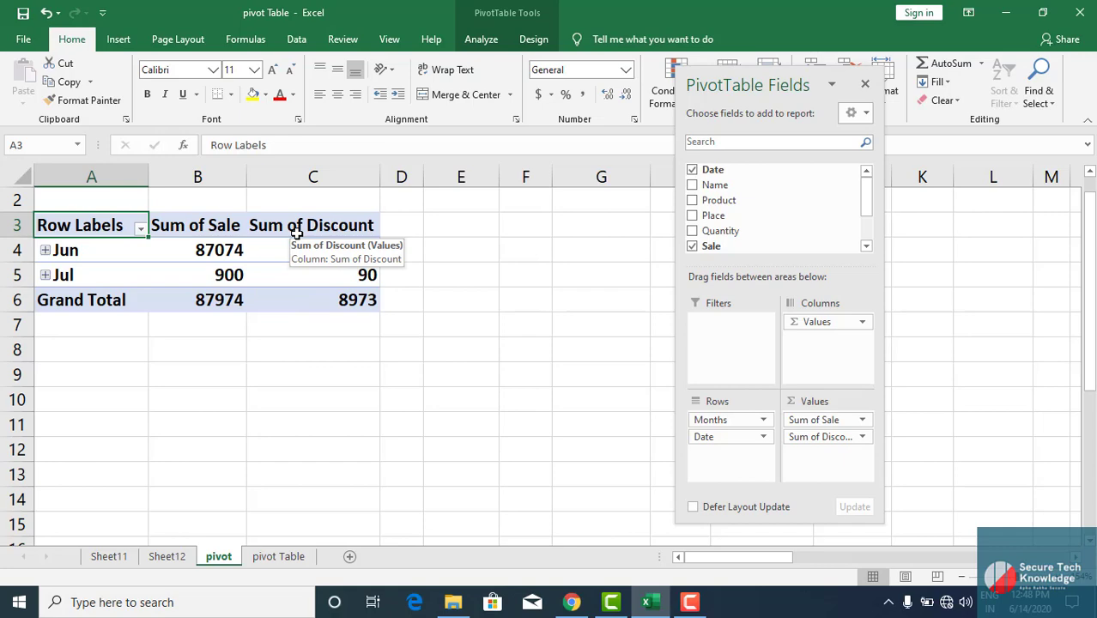
- Drill into June's 87074 sales total on new Sheet13, autofit the Date column, then return to pivot
double_click(207, 249)
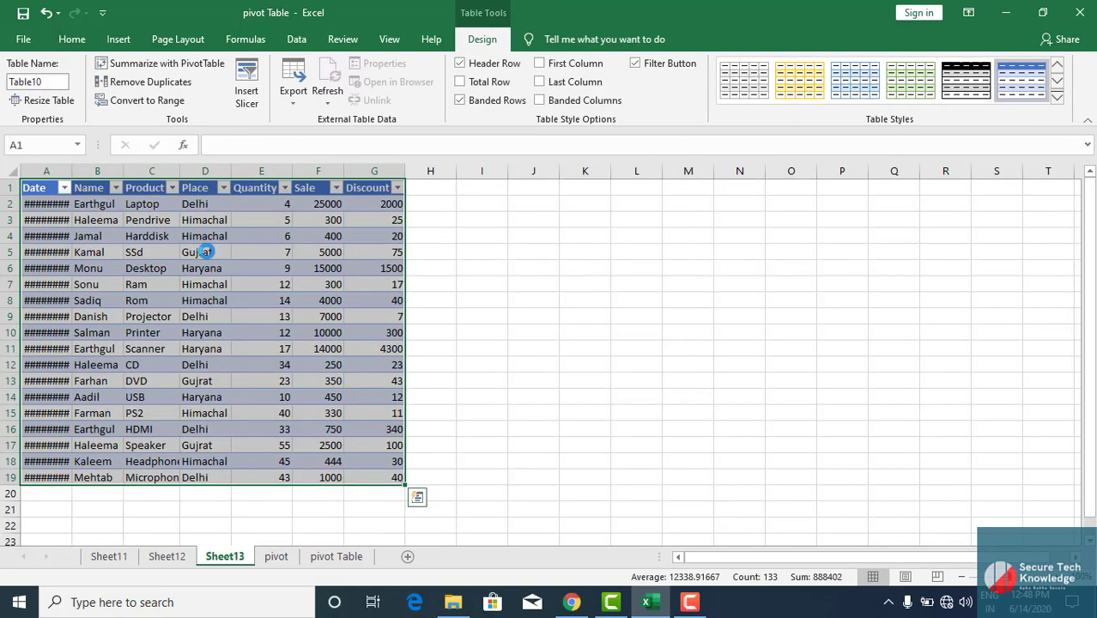
double_click(74, 171)
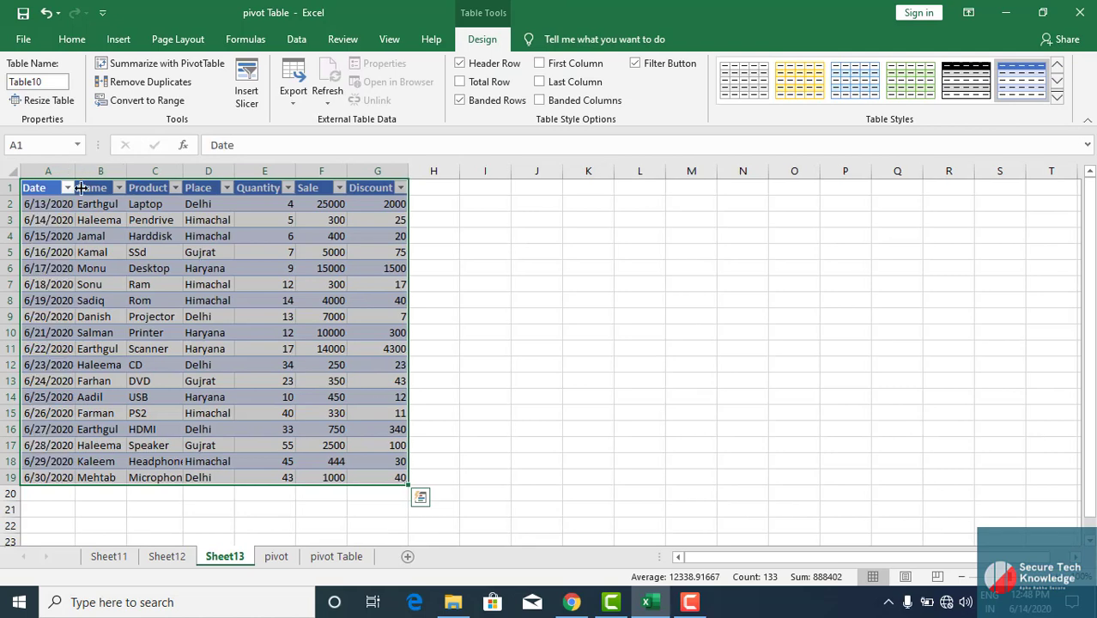
click(295, 411)
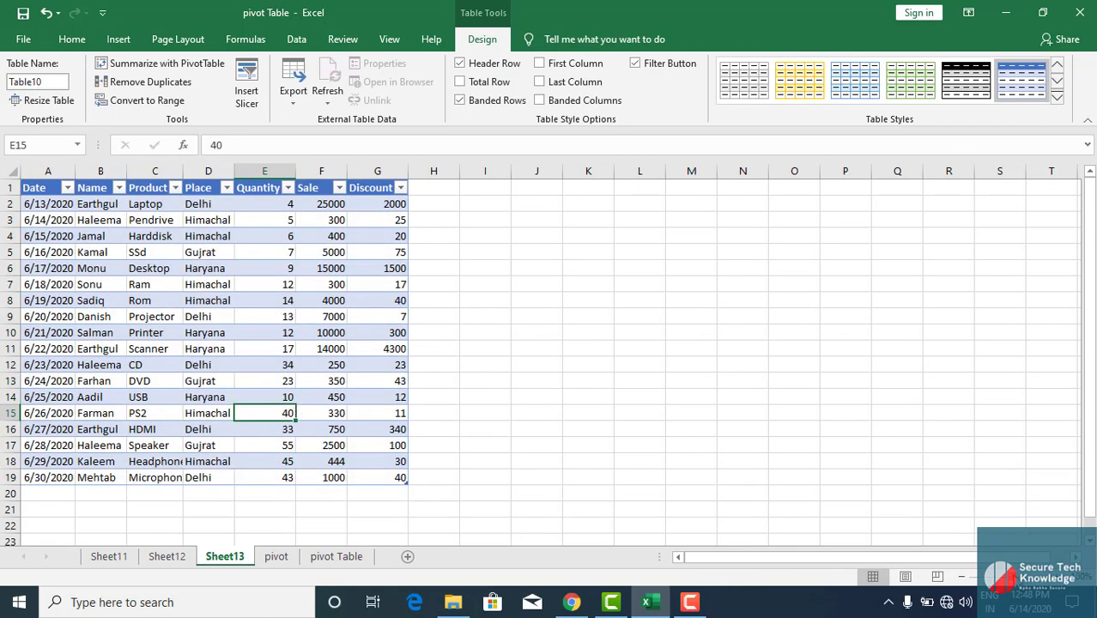
ctrl+scroll(541, 356, up, 2)
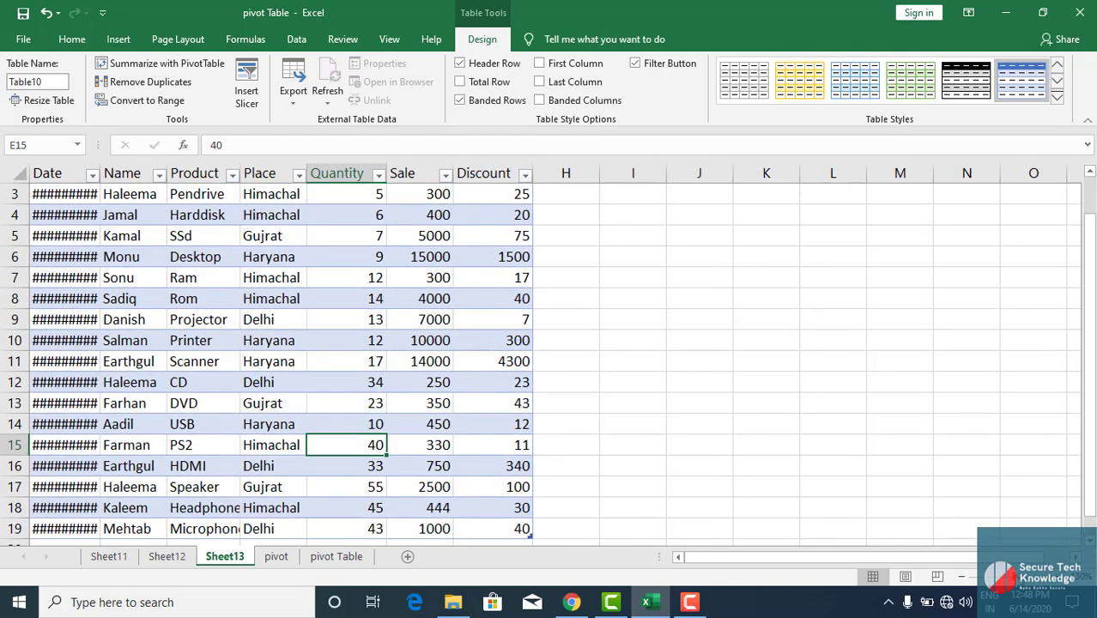
double_click(100, 166)
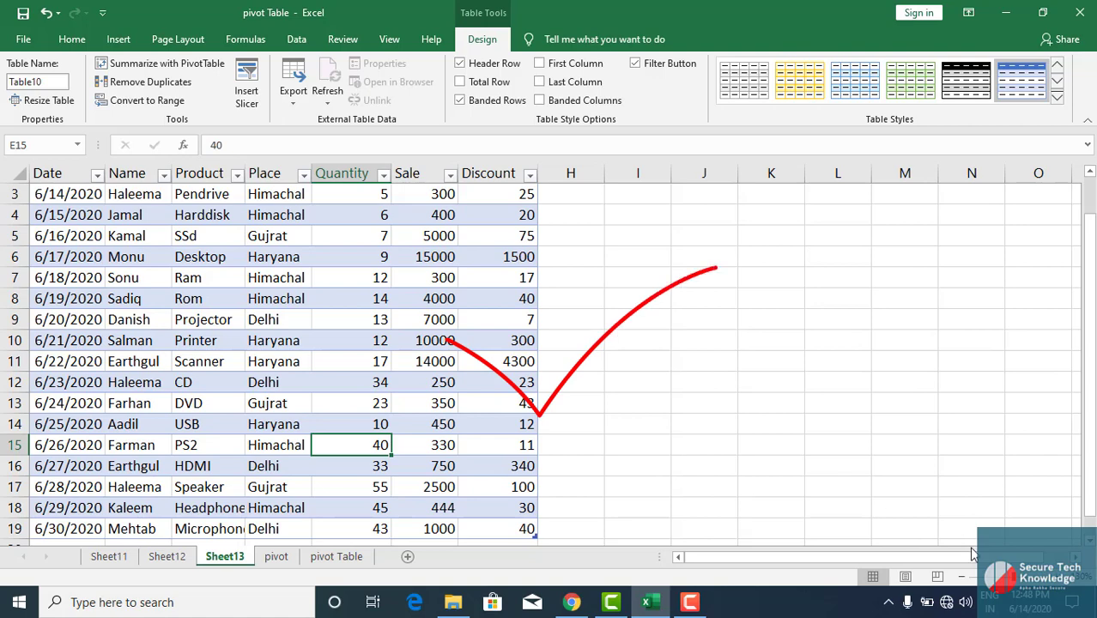
ctrl+scroll(541, 356, up, 1)
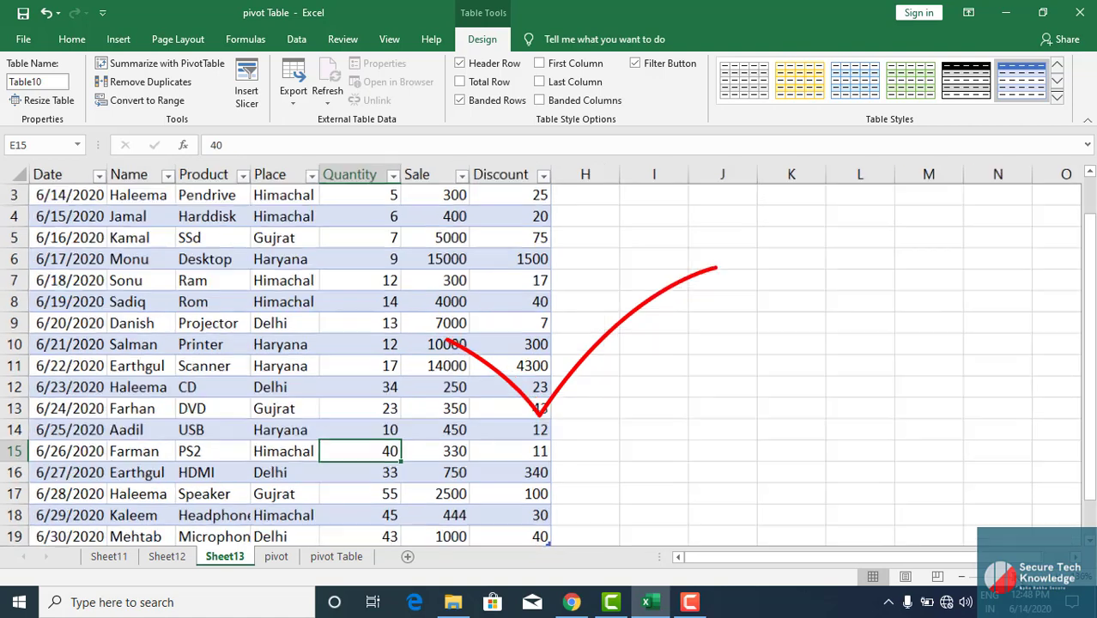
ctrl+scroll(541, 355, up, 1)
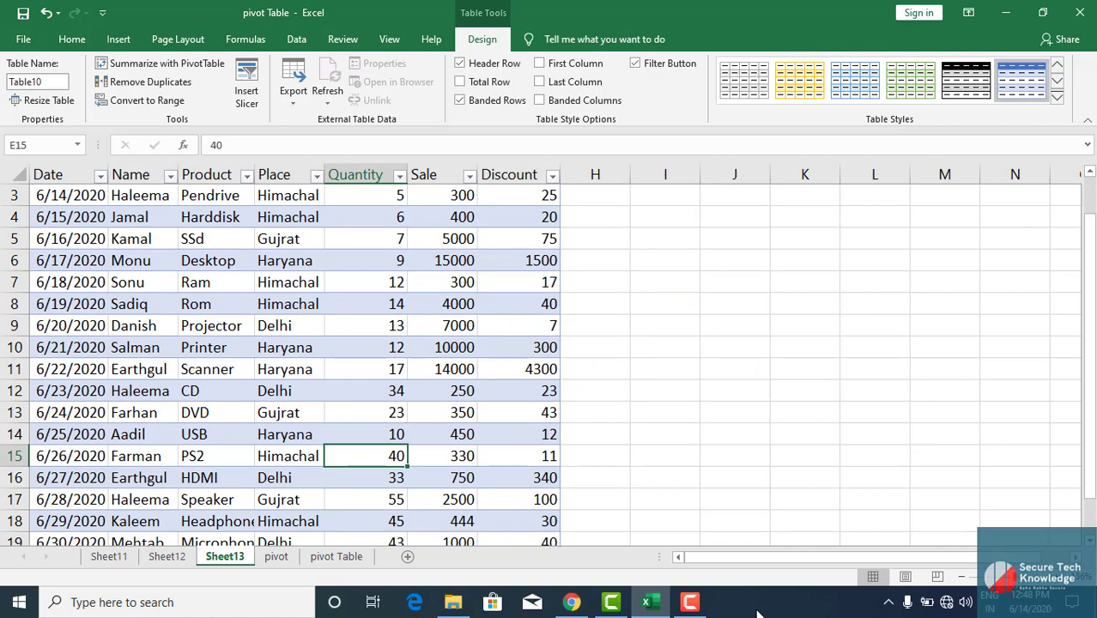
click(277, 556)
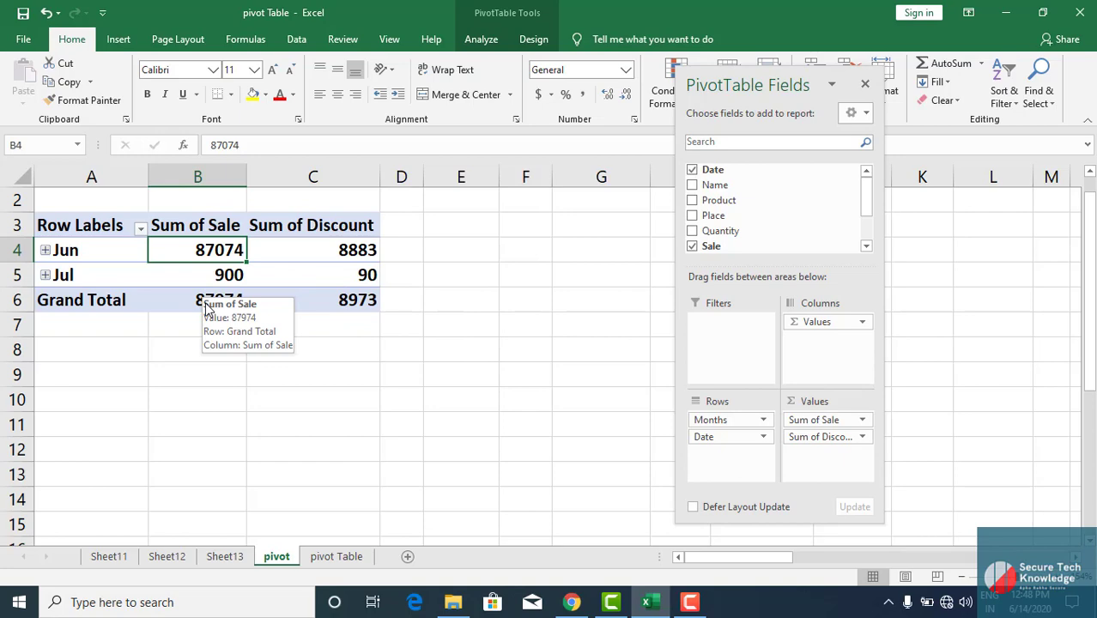
- Drill into the 87974 Grand Total cell B6 on new Sheet14, autofit column A, then return to pivot
click(238, 299)
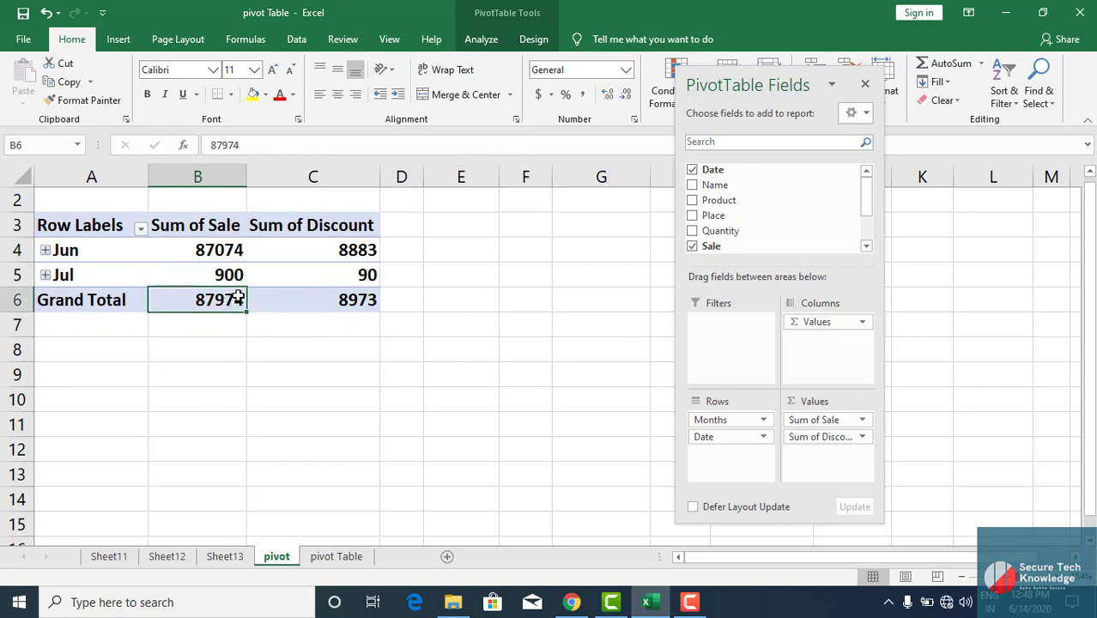
double_click(238, 298)
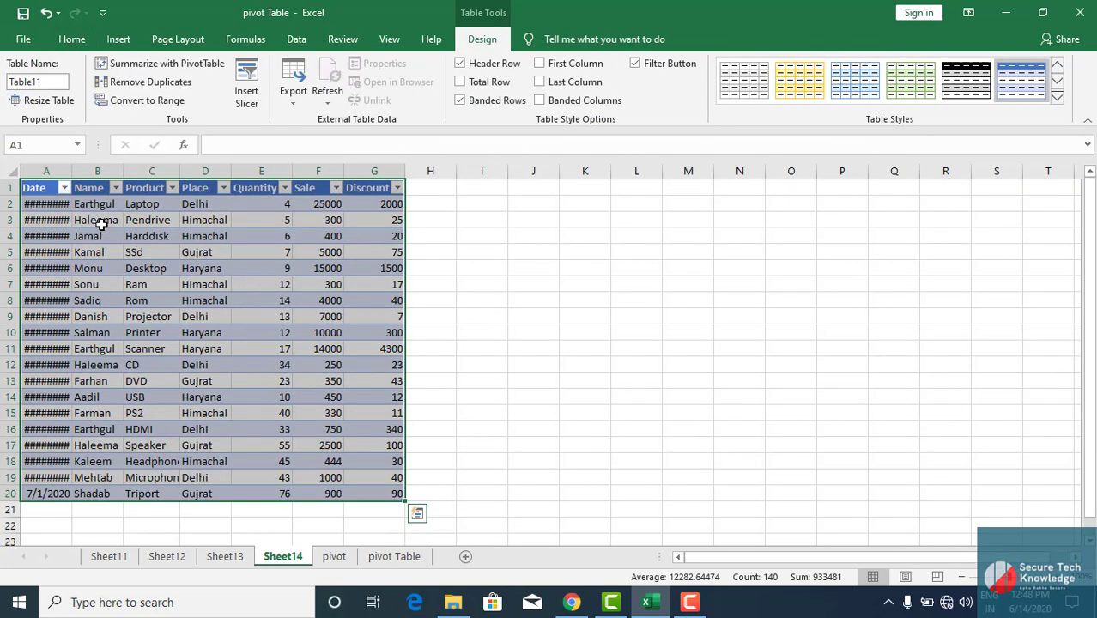
double_click(75, 175)
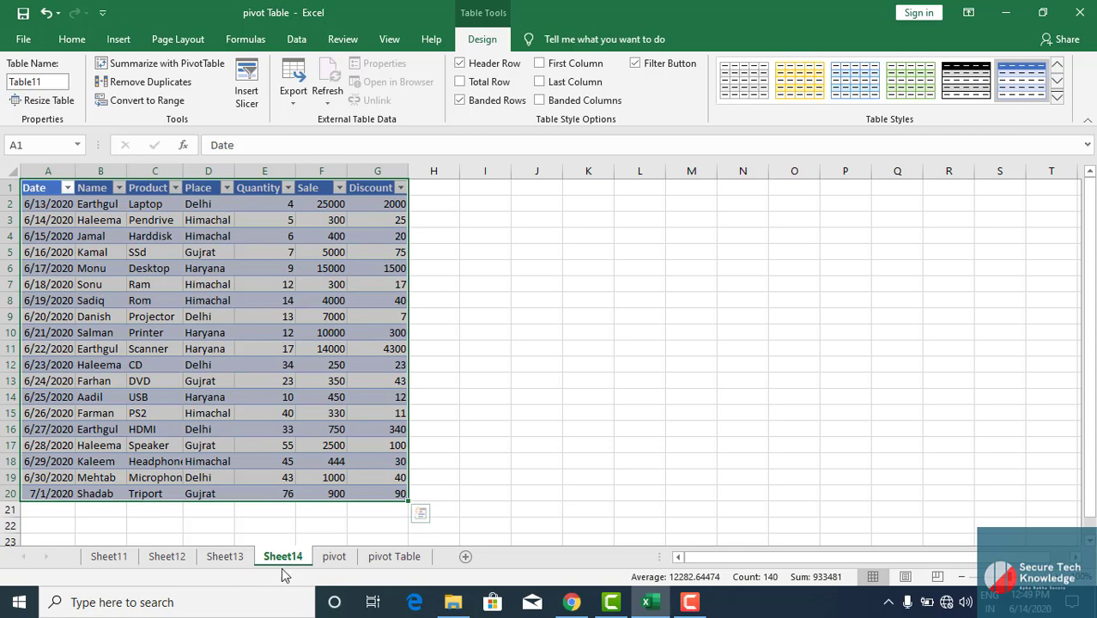
click(334, 556)
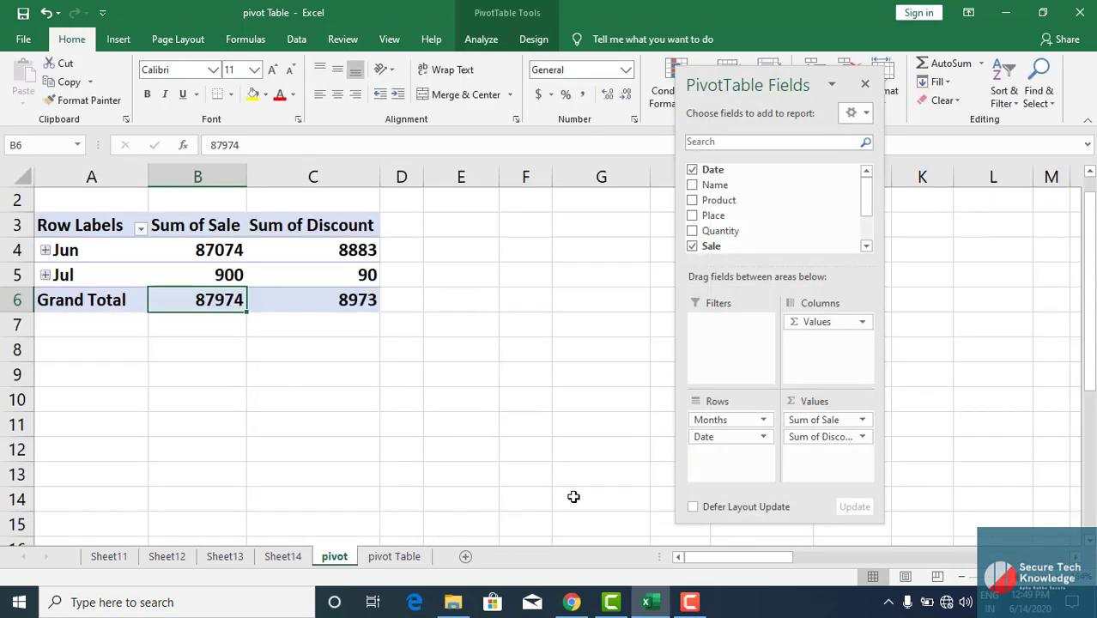
- Replace the Date and Months row grouping with Product, keeping the Sale and Discount sums
mouse_move(710, 439)
mouse_down()
mouse_move(731, 426)
mouse_move(785, 224)
mouse_up()
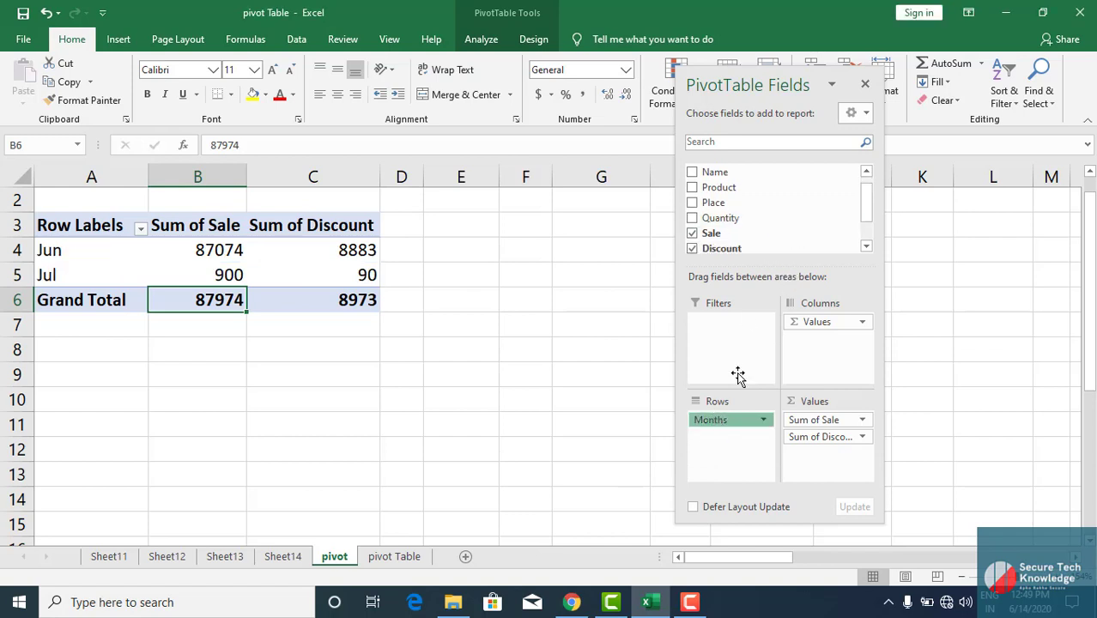
drag(738, 375, 767, 215)
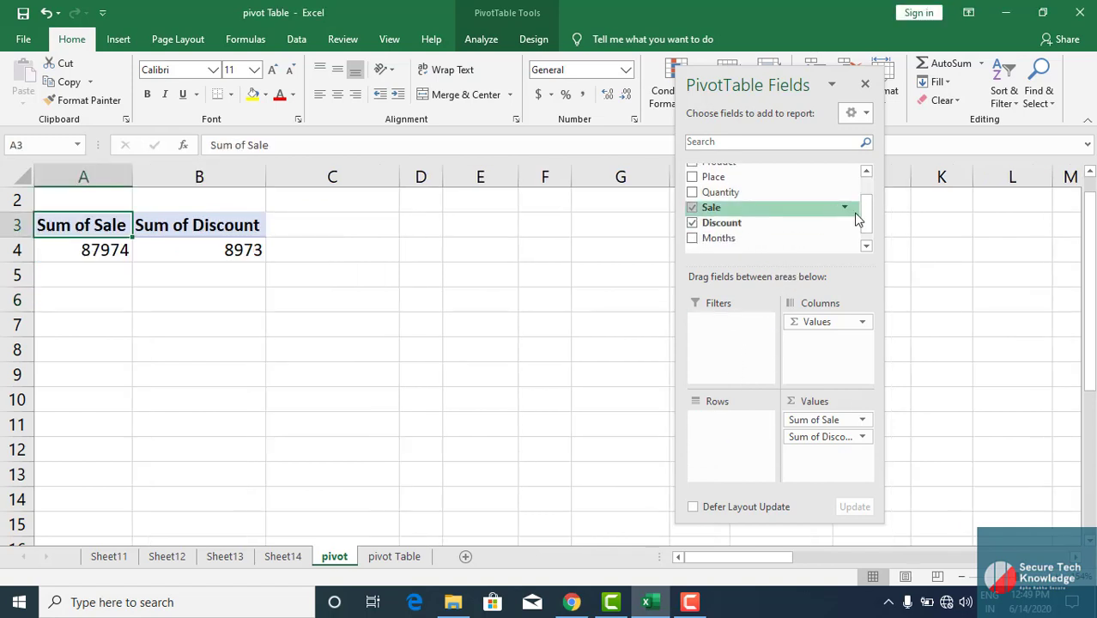
drag(864, 213, 864, 184)
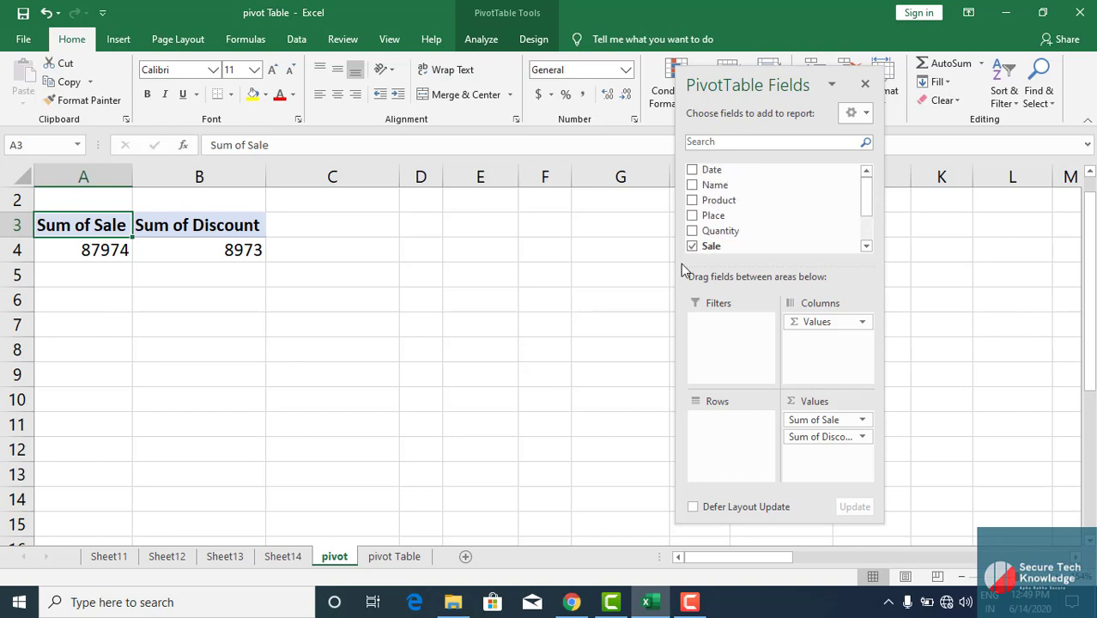
mouse_move(699, 204)
mouse_down()
mouse_move(743, 392)
mouse_move(732, 434)
mouse_up()
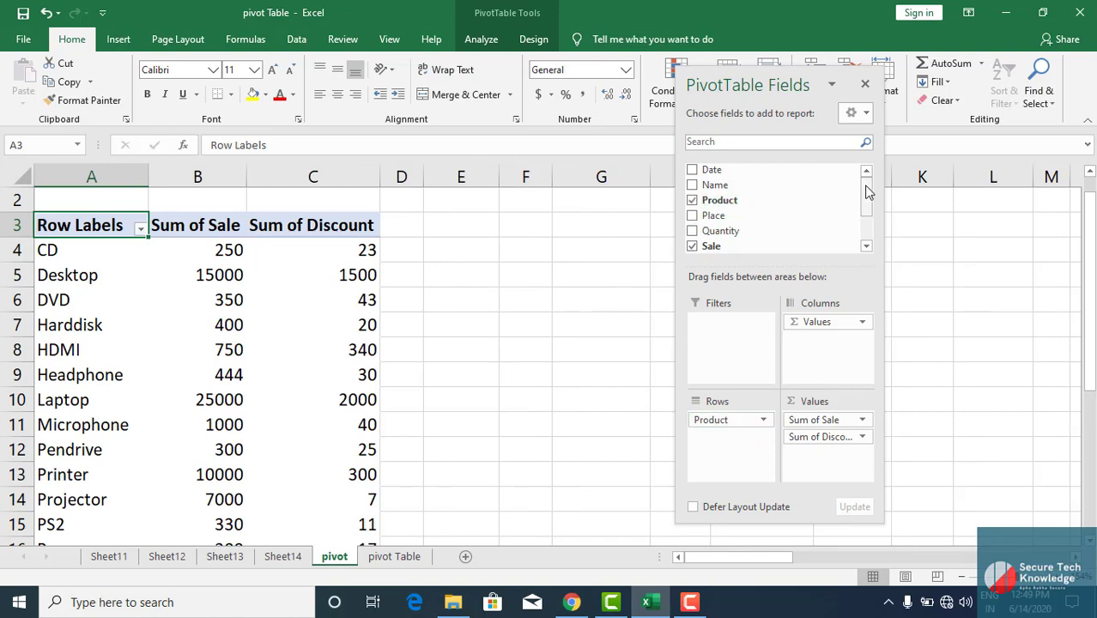
drag(864, 186, 866, 204)
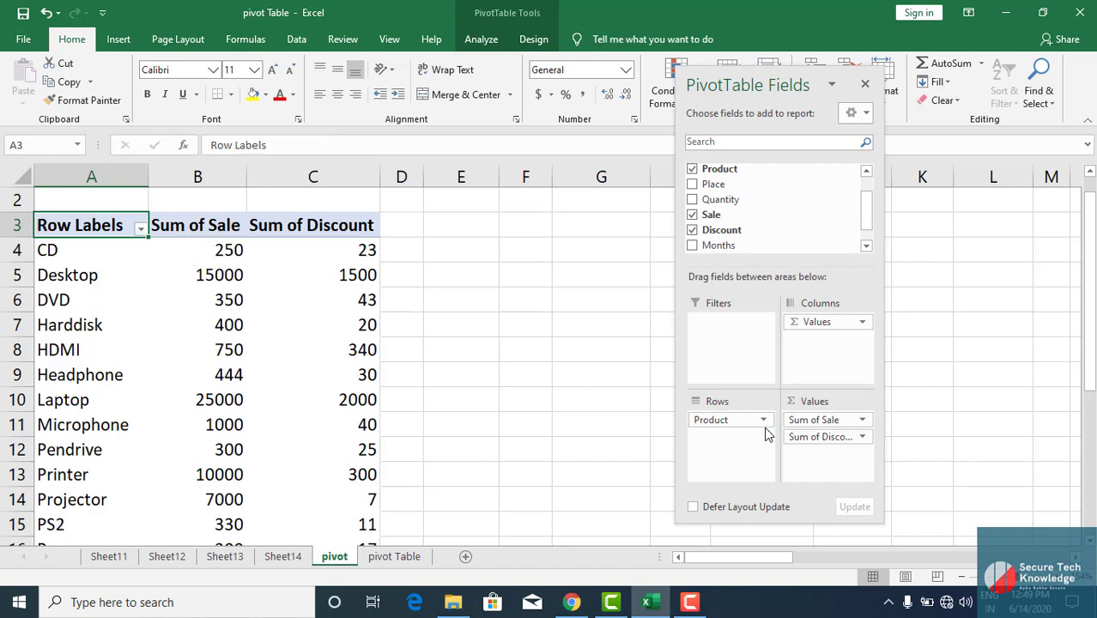
- Apply the Sum of Sale value field settings so its column is headed Total
click(863, 421)
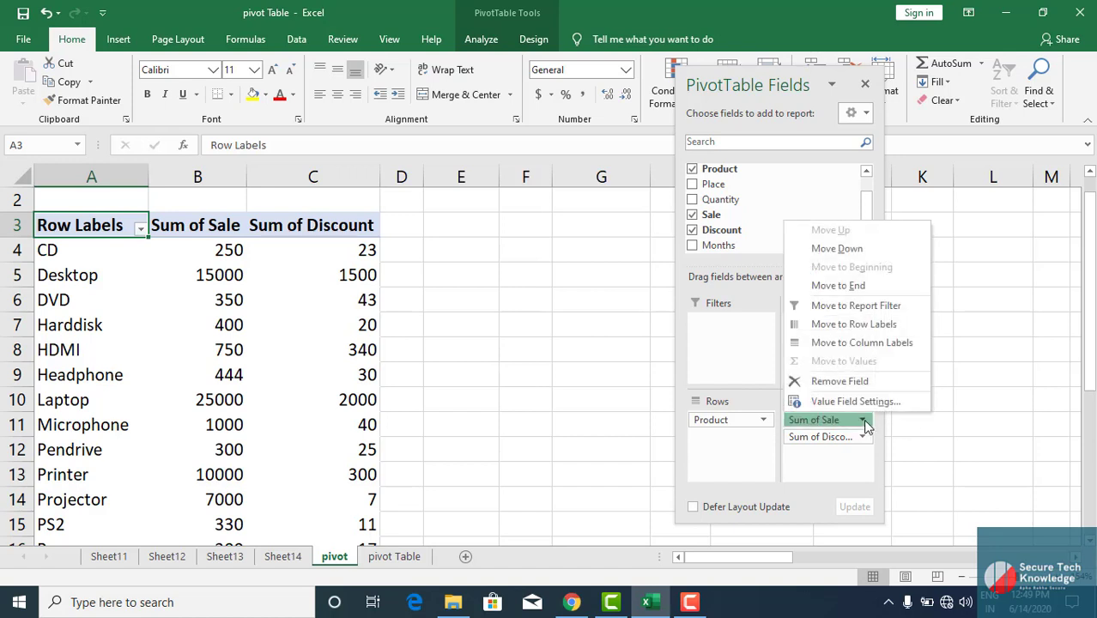
click(855, 402)
text(Total)
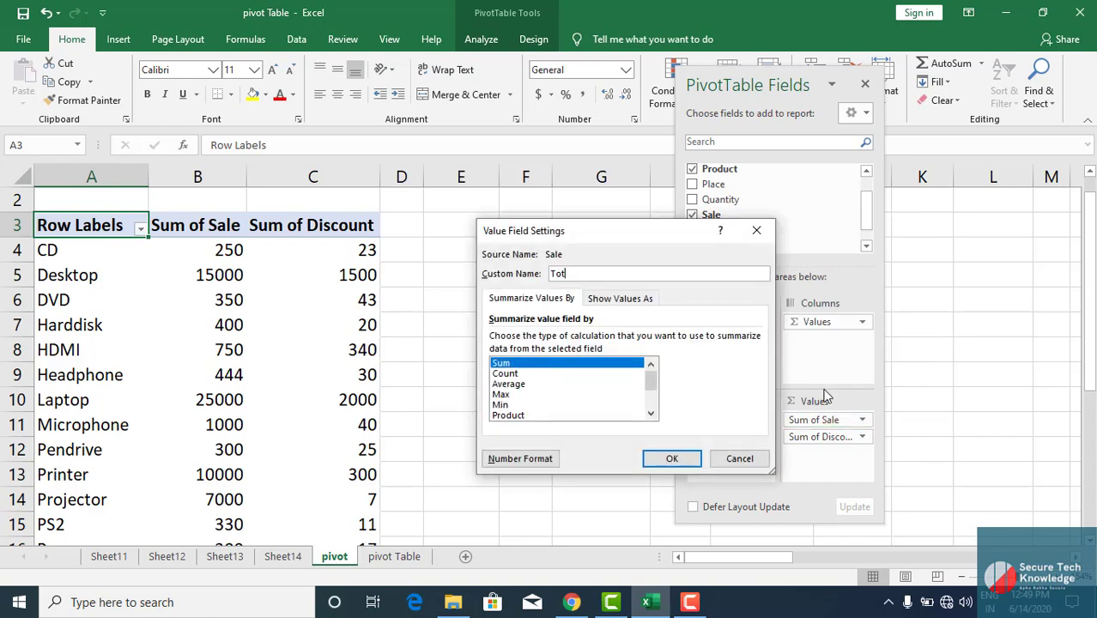
click(664, 465)
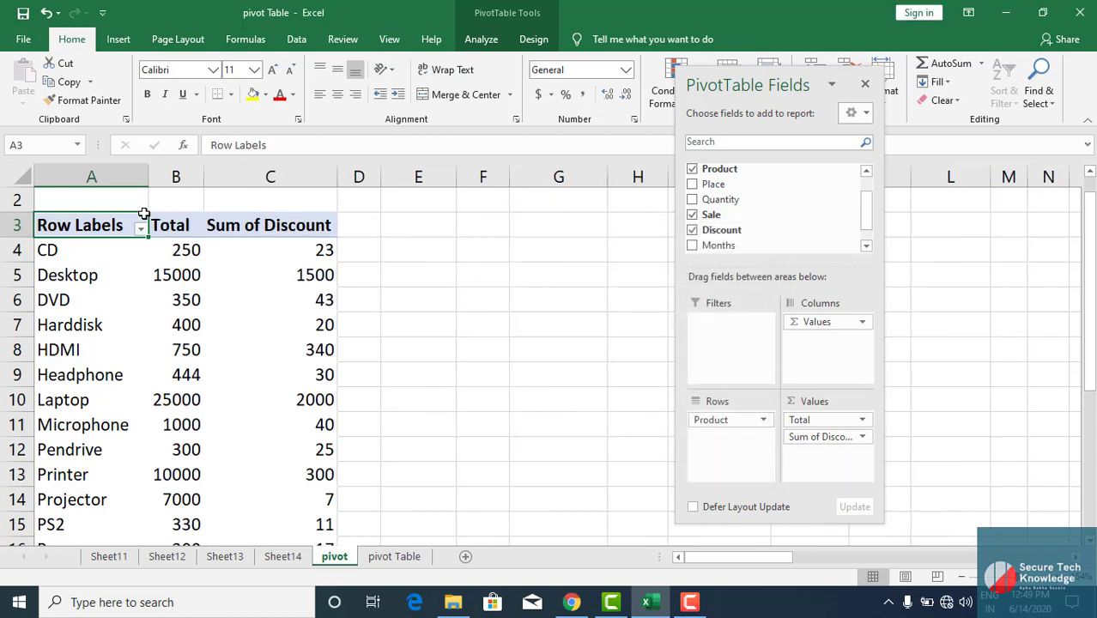
- Rename the Sum of Discount value field to discount1
click(266, 229)
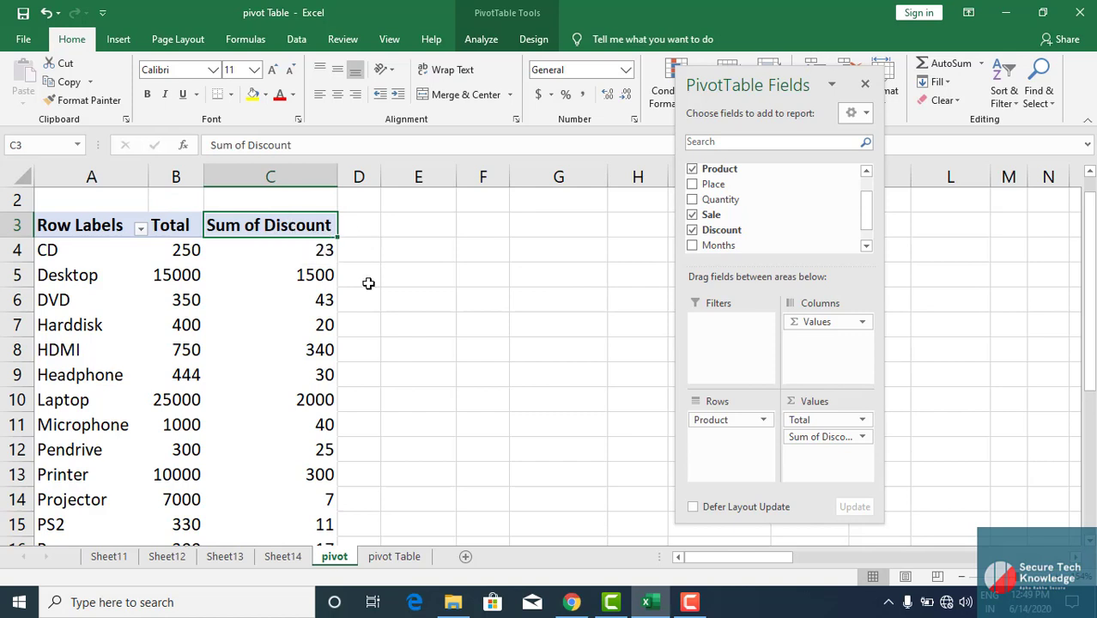
click(863, 438)
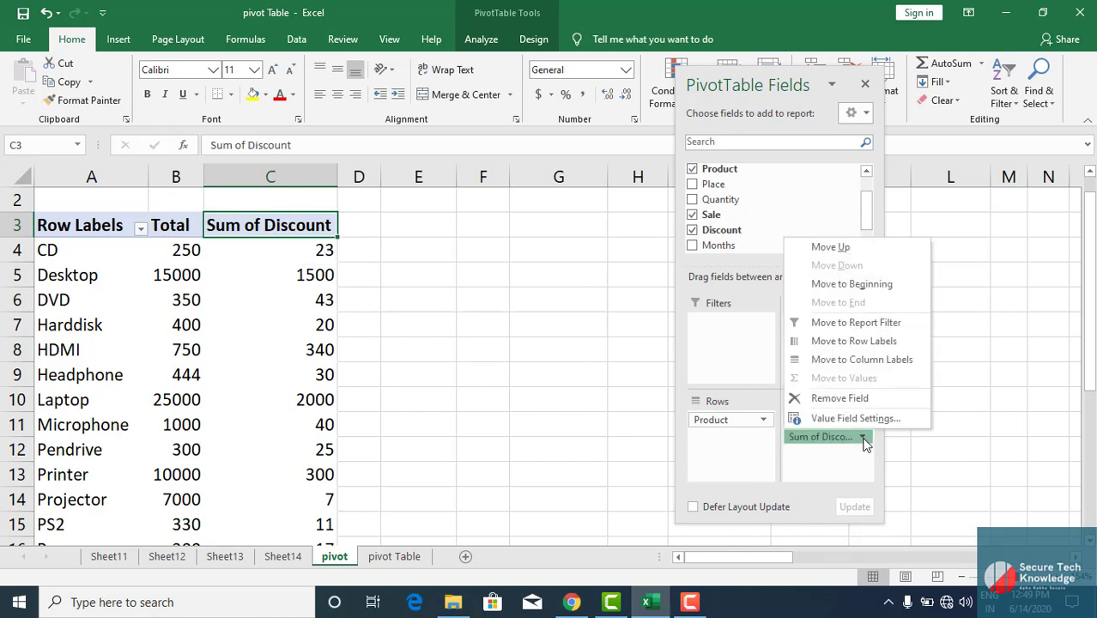
click(815, 419)
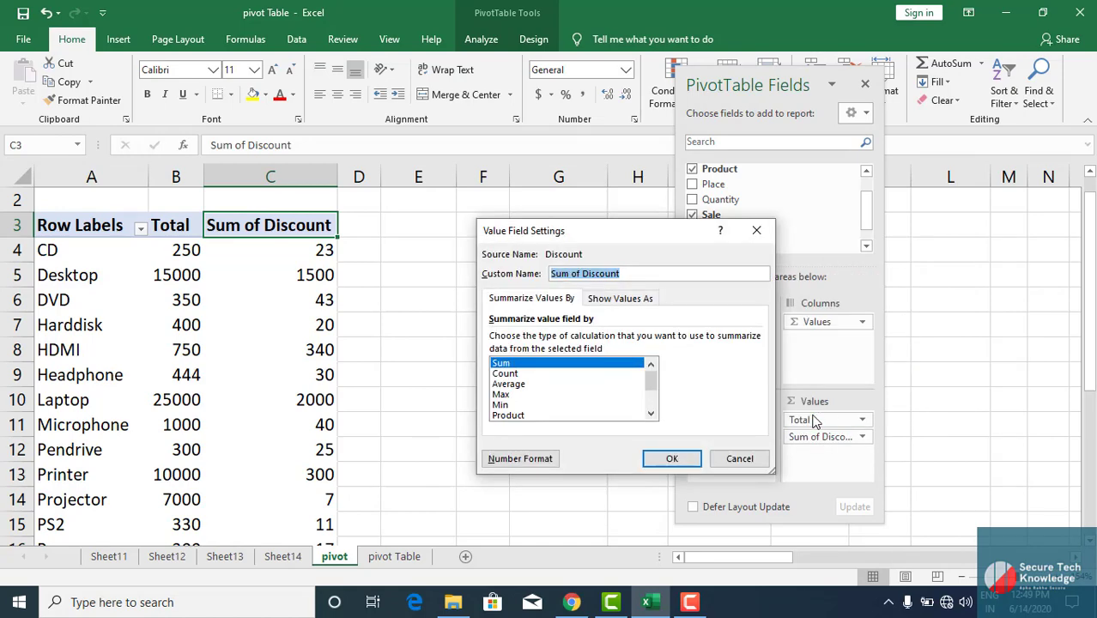
text(discount1)
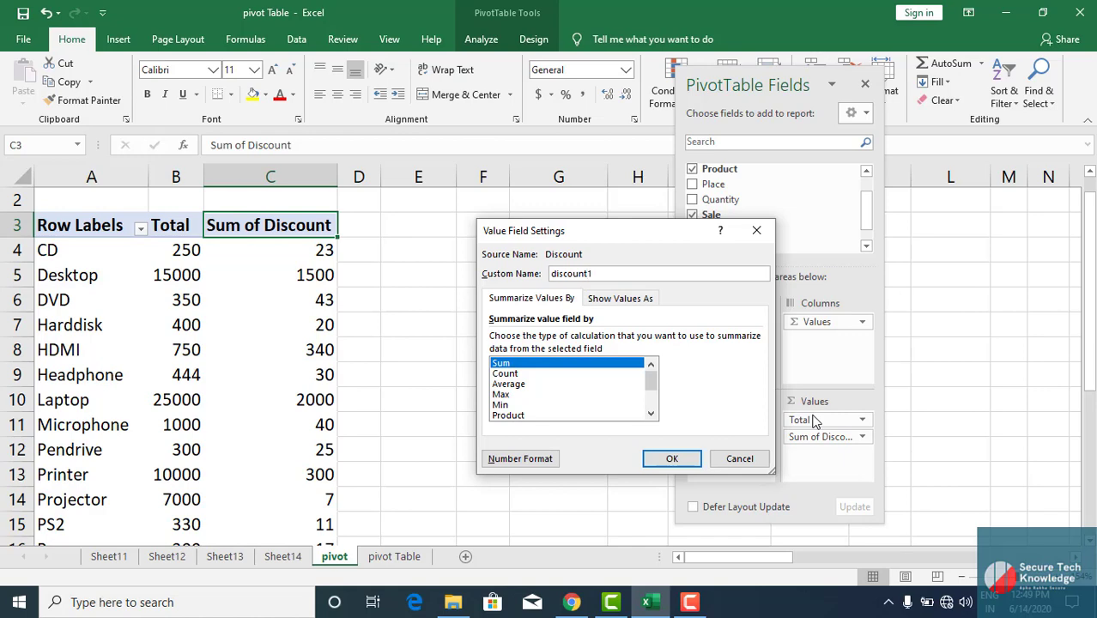
key(Return)
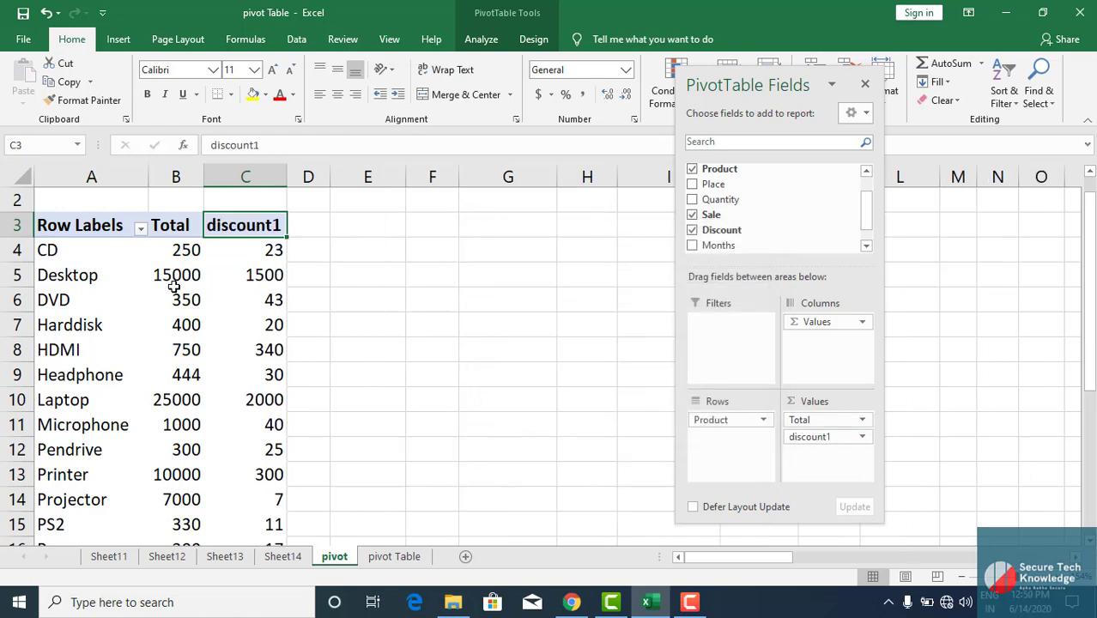
- Choose Currency as the number format for the Total value field
click(174, 287)
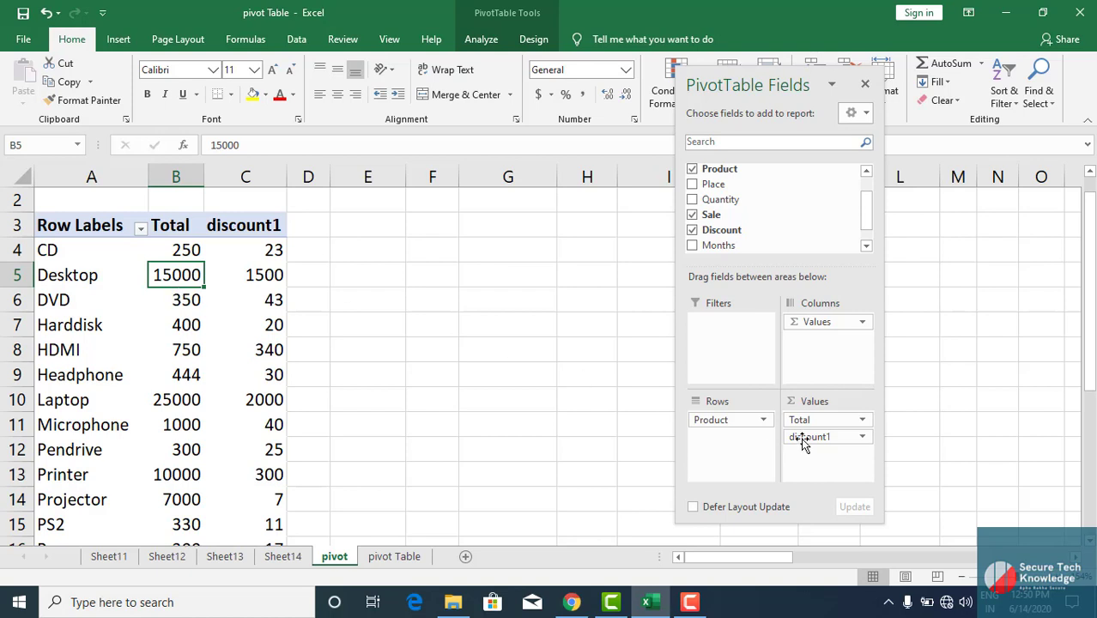
click(862, 420)
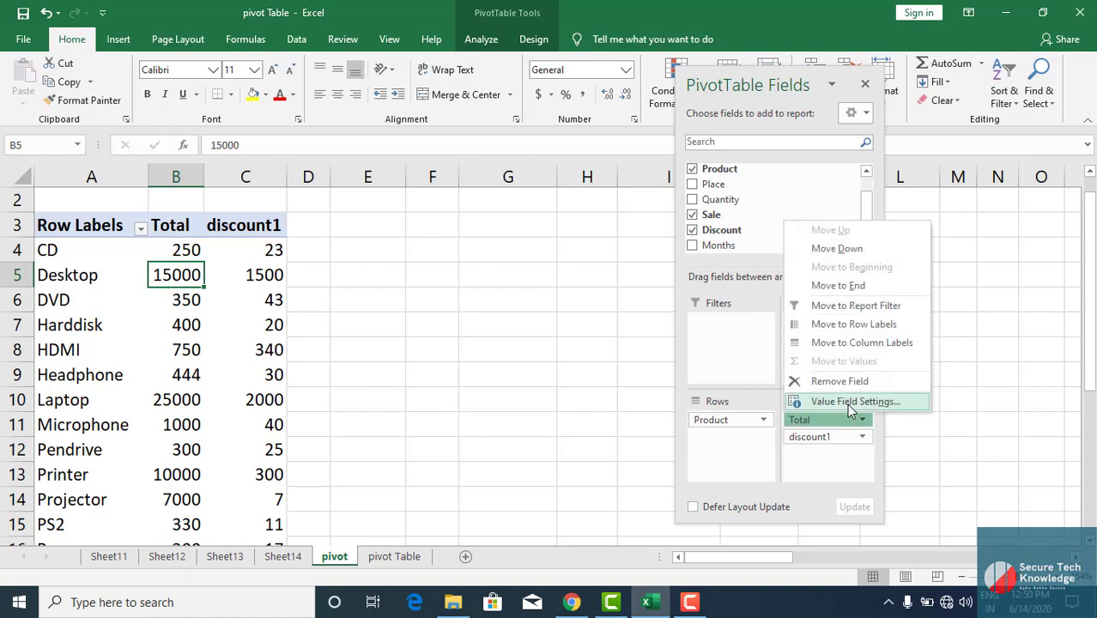
click(849, 402)
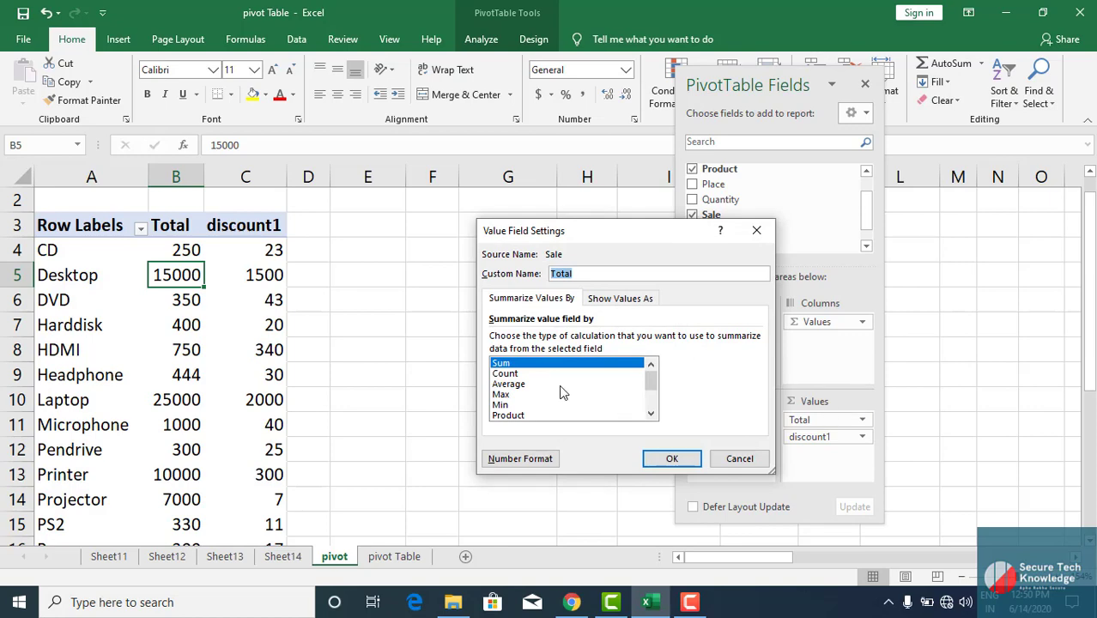
click(526, 457)
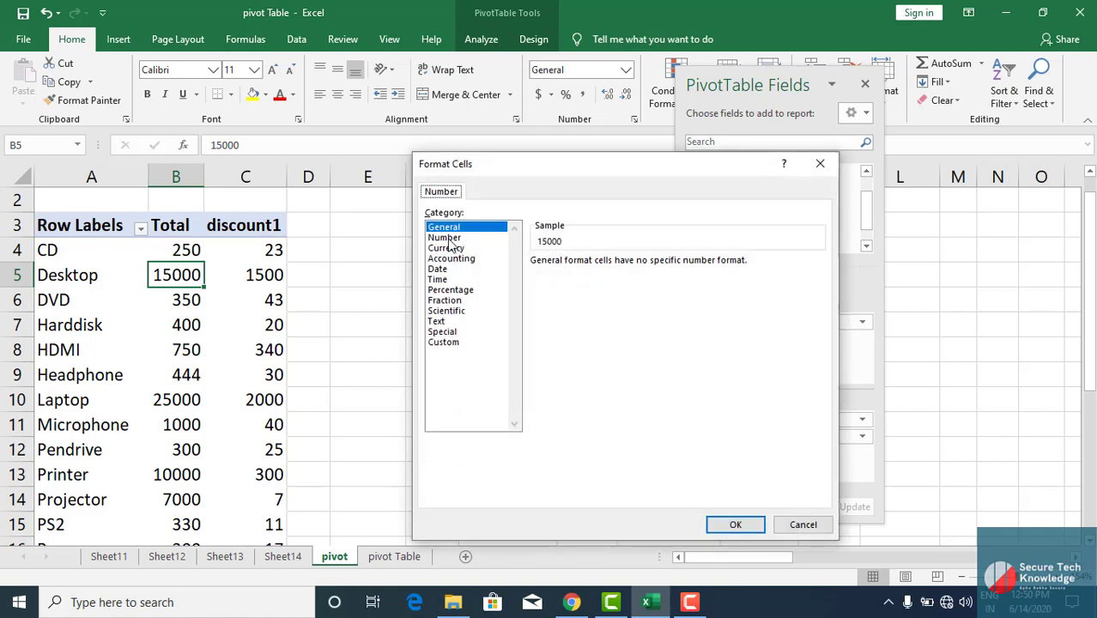
click(445, 237)
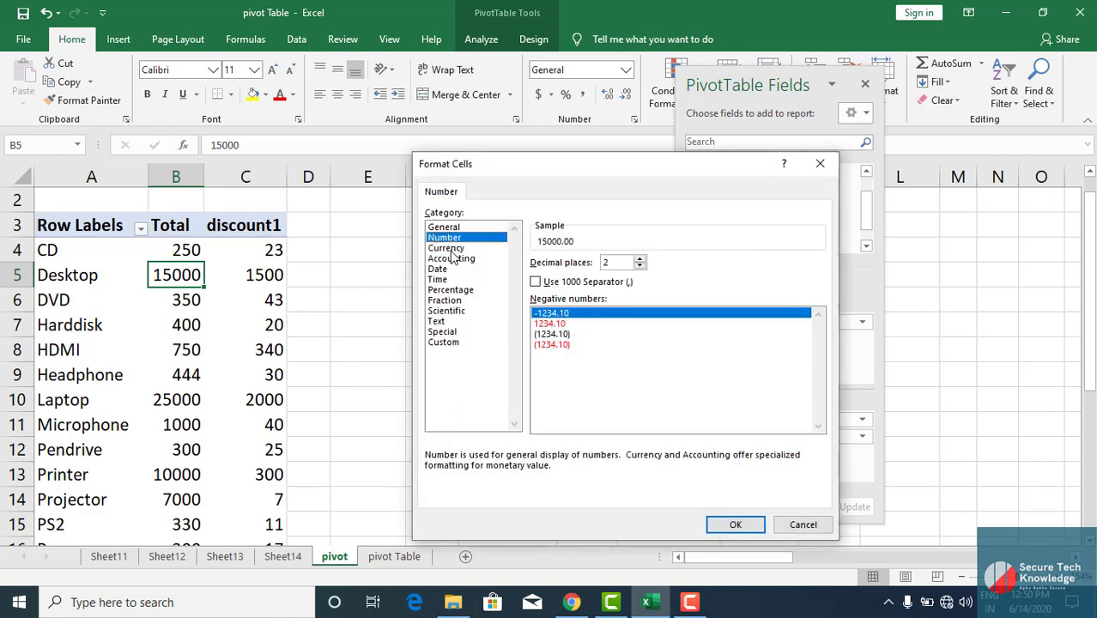
click(446, 247)
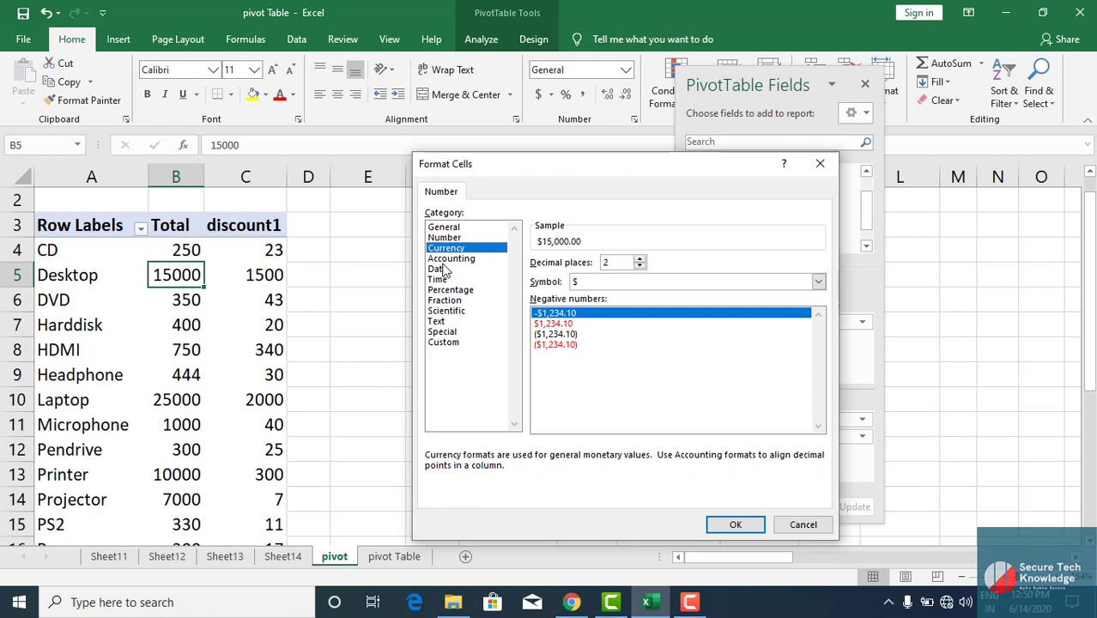
click(438, 268)
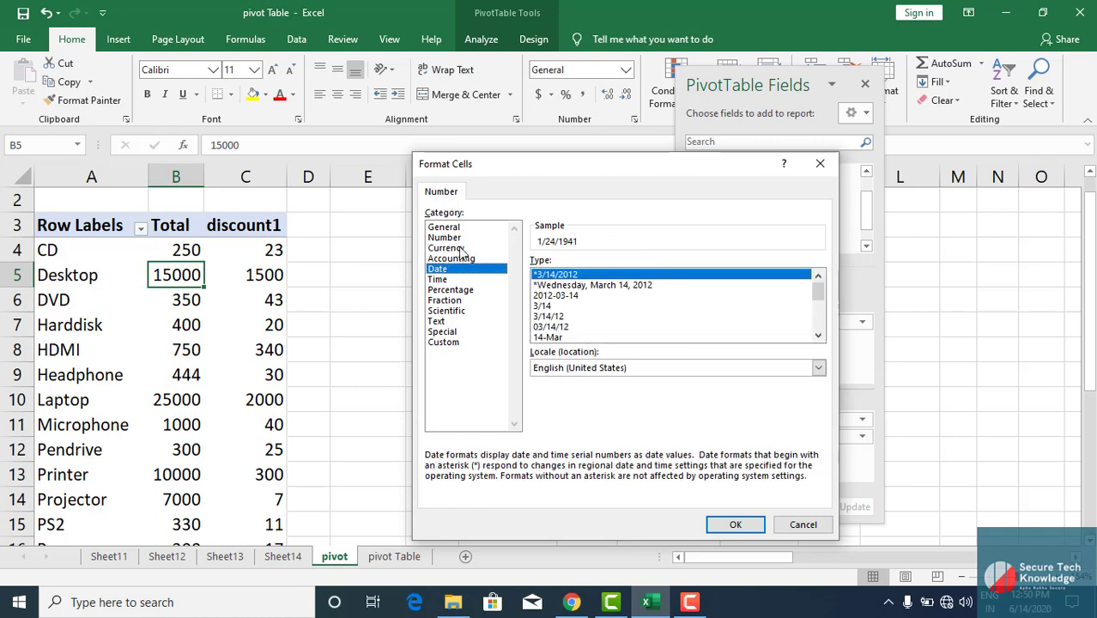
click(447, 248)
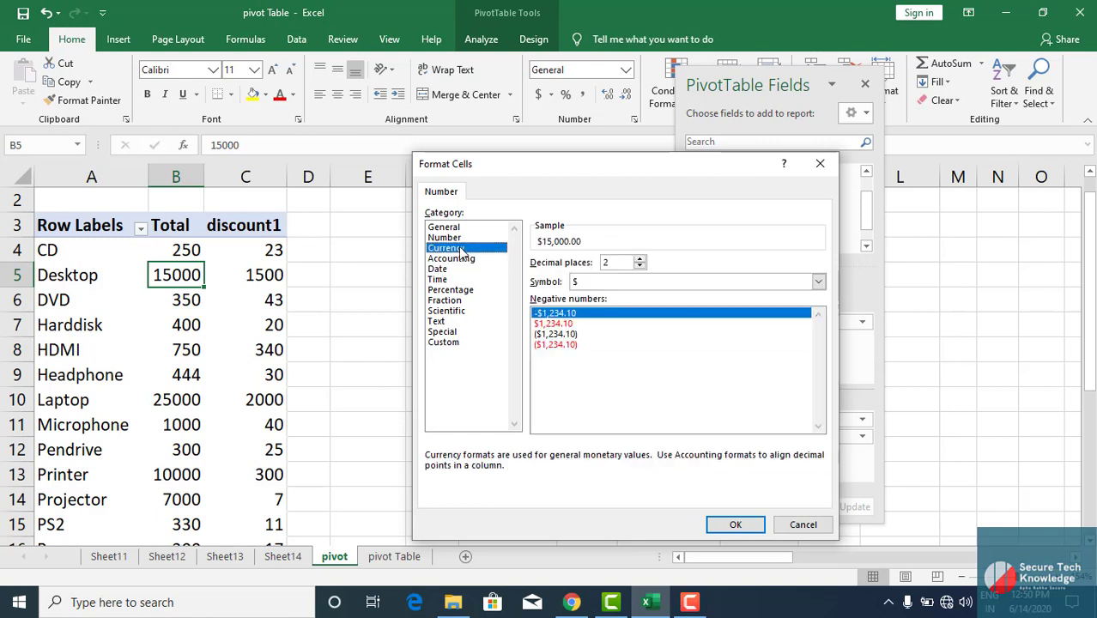
- Set the Total currency format to 0 decimal places with the ₹ Hindi symbol
click(617, 264)
key(BackSpace)
text(0)
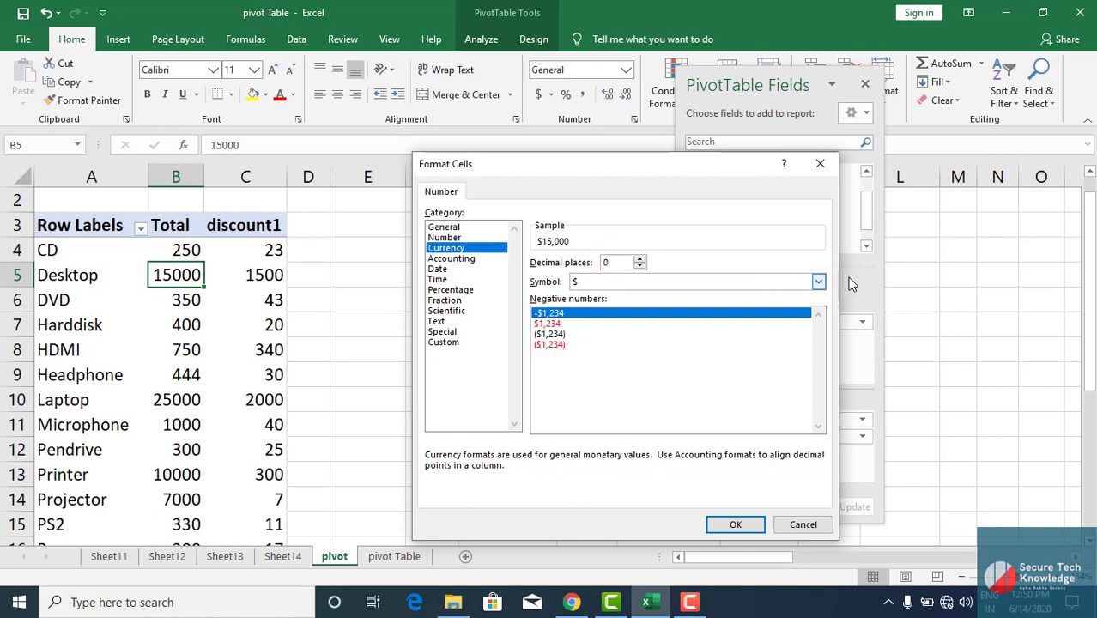
click(819, 283)
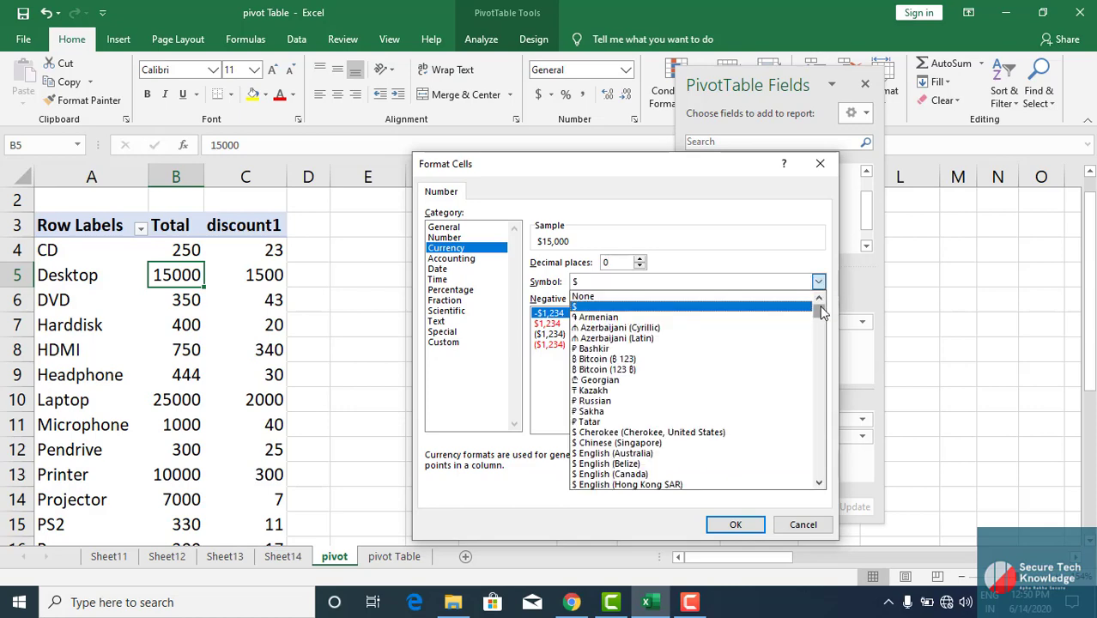
drag(820, 312, 820, 350)
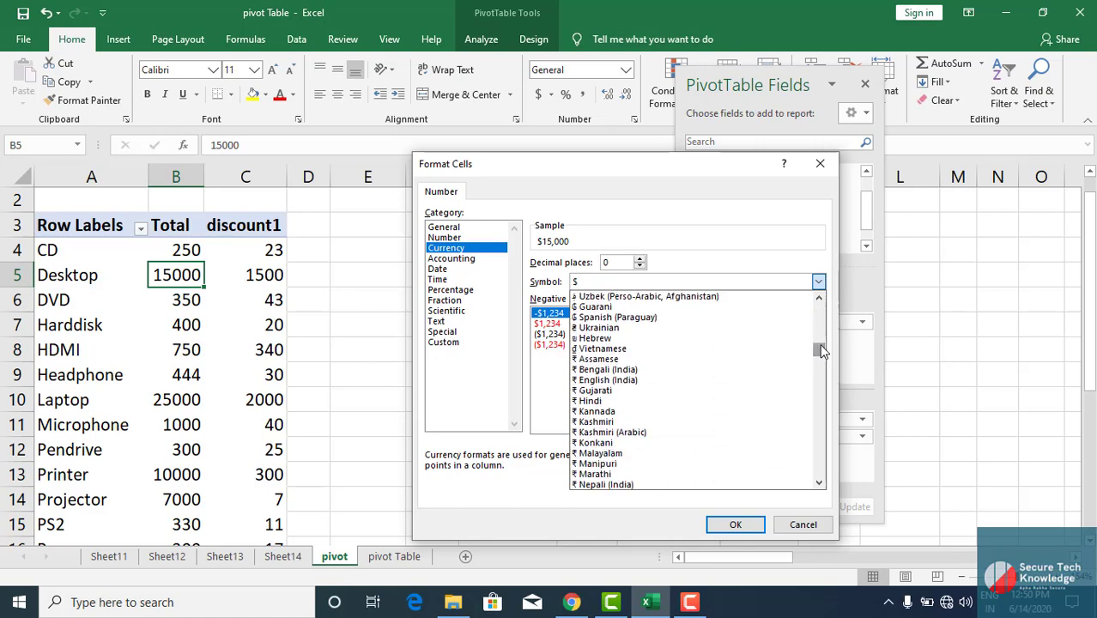
click(631, 401)
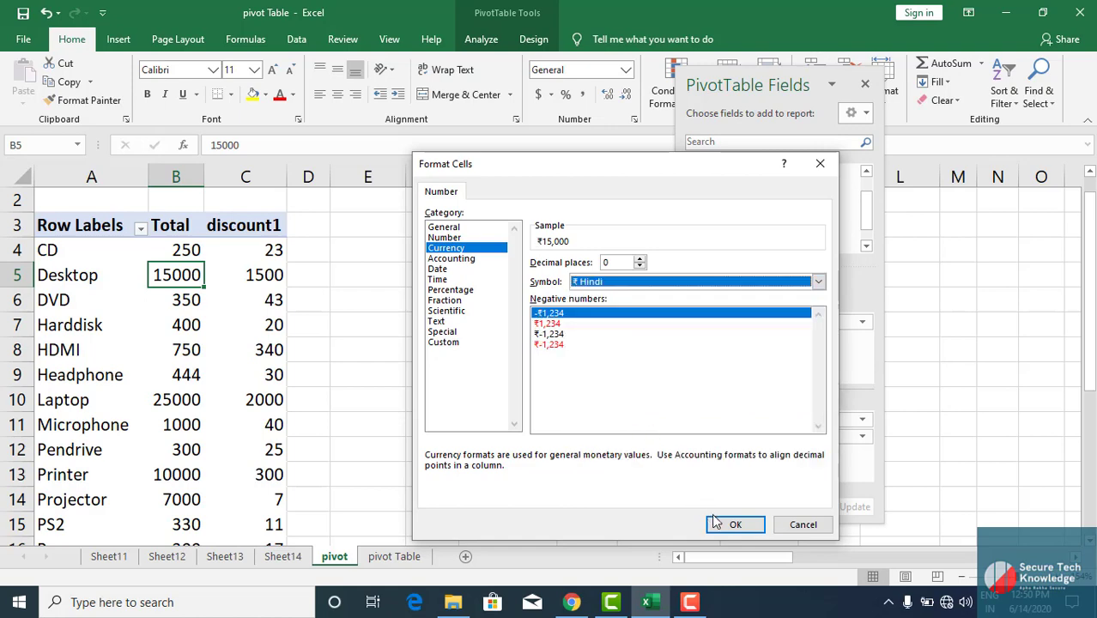
click(725, 524)
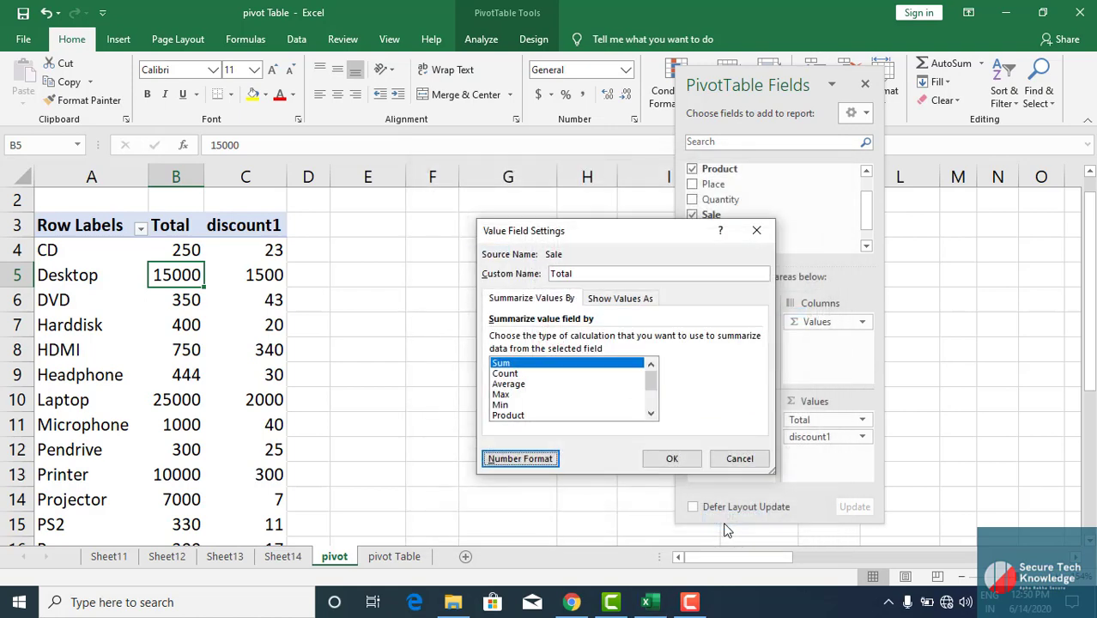
click(674, 458)
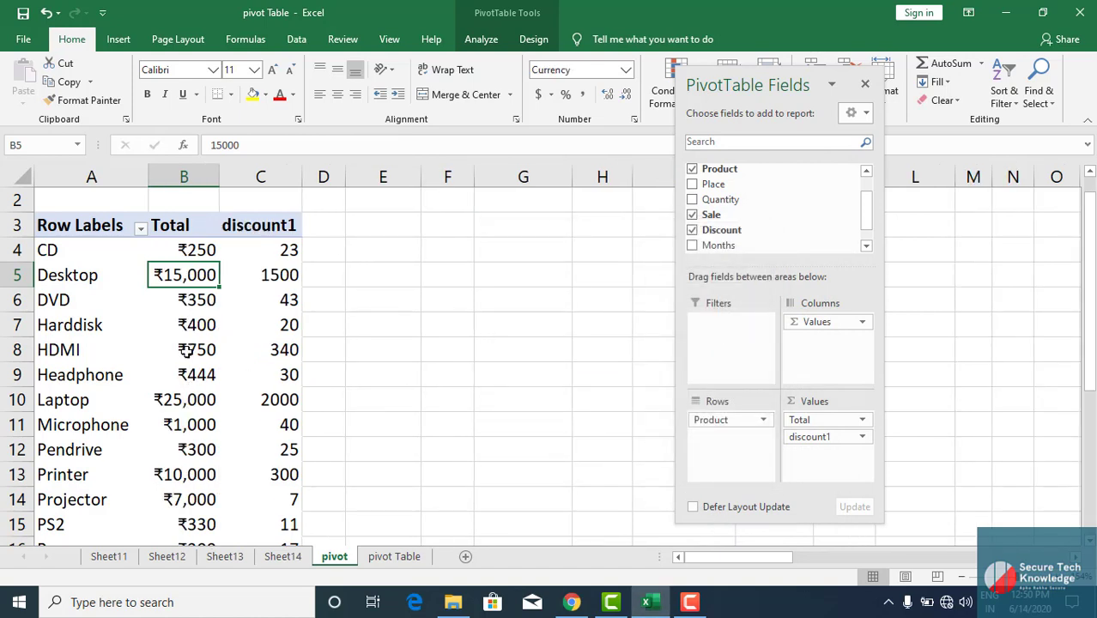
mouse_move(190, 350)
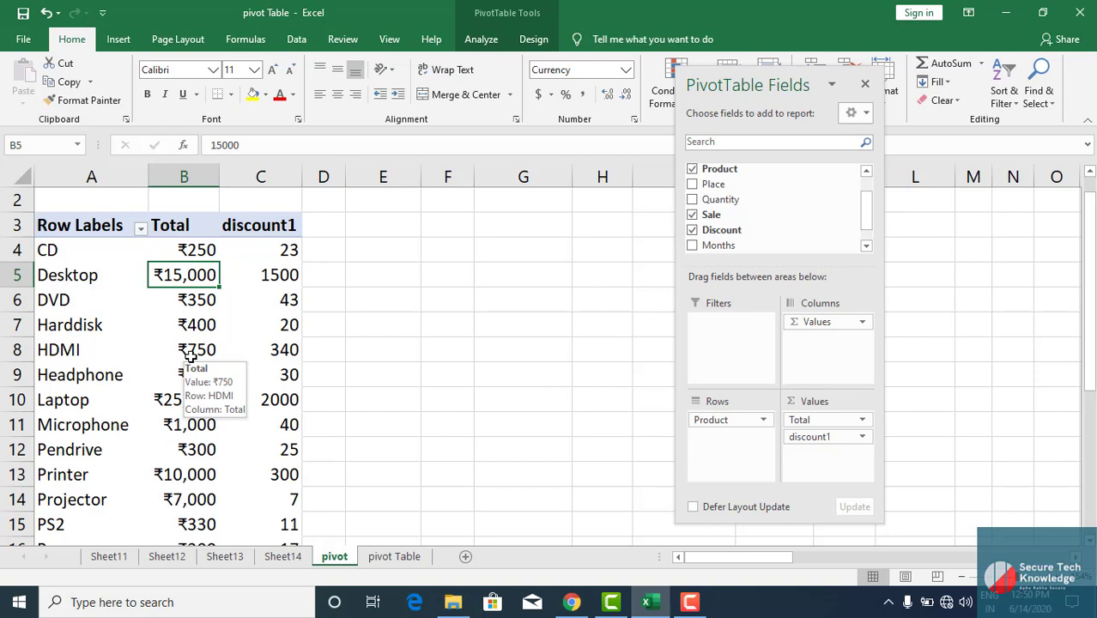
click(269, 320)
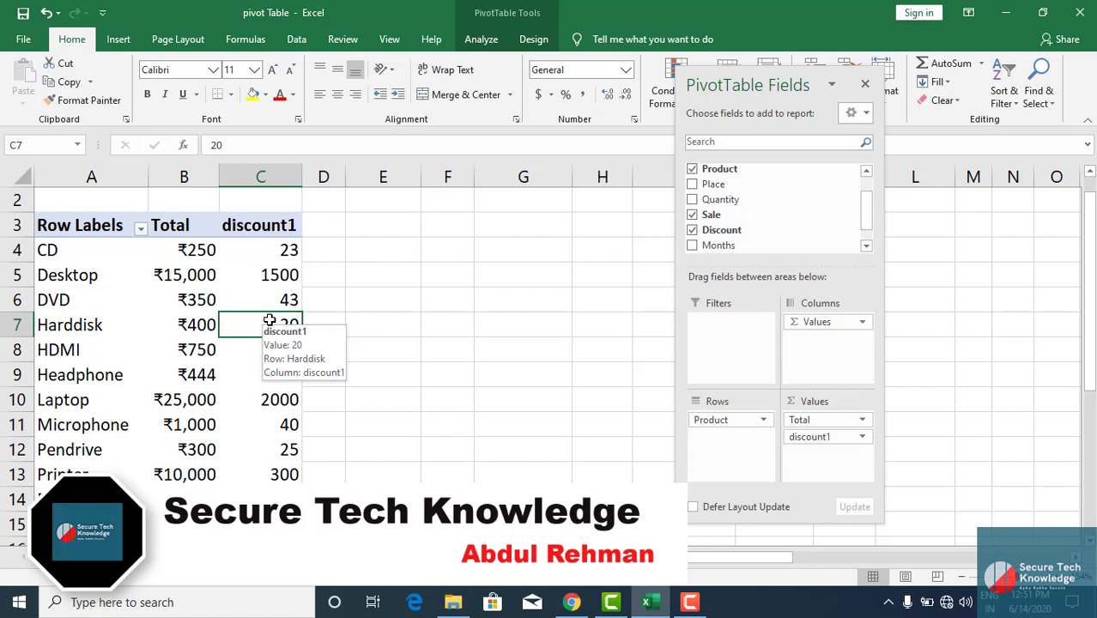
- Format the discount1 values as $ currency with 2 decimal places
click(862, 440)
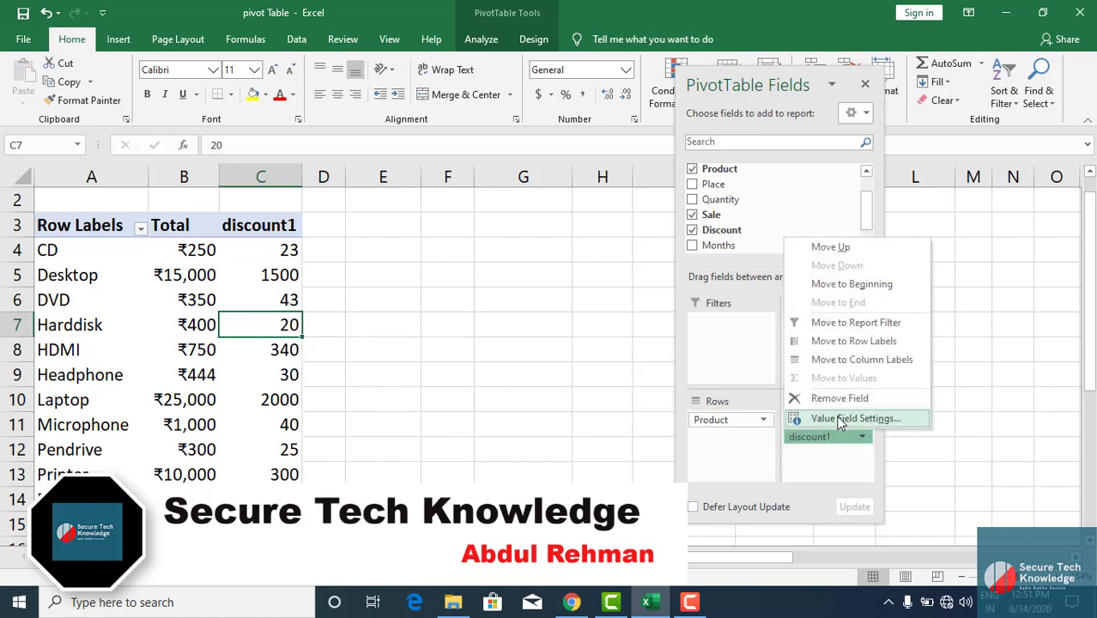
click(840, 419)
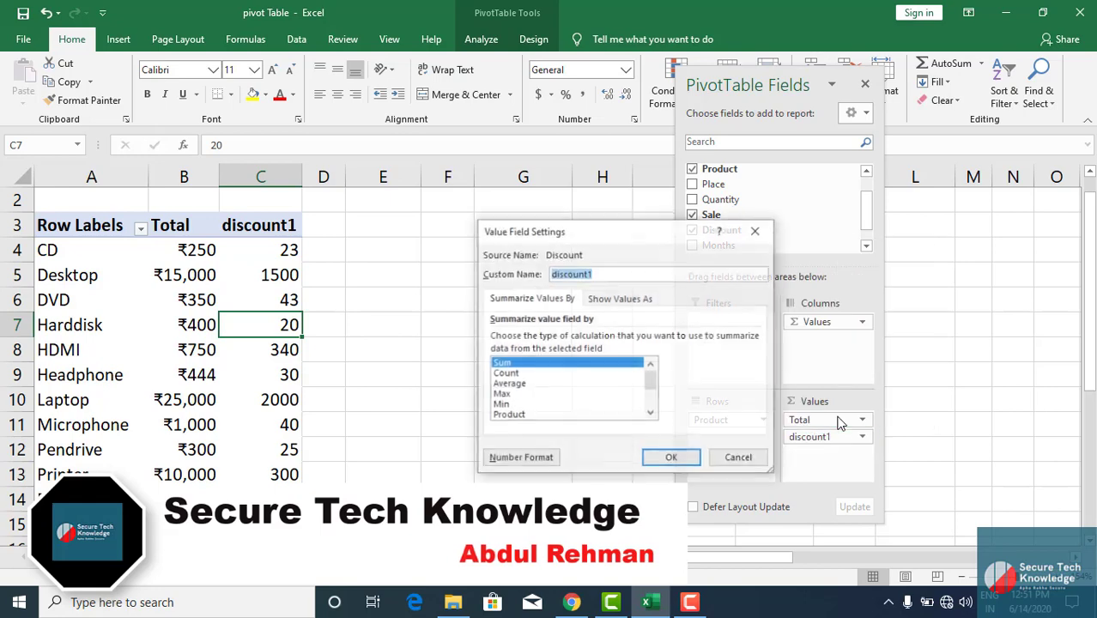
click(550, 460)
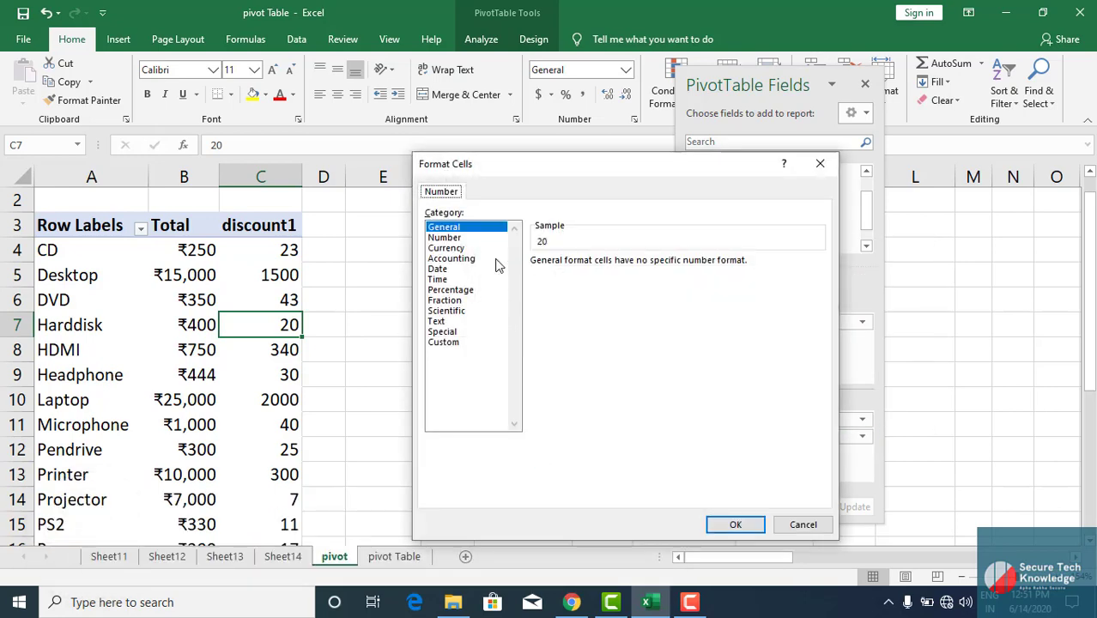
click(486, 248)
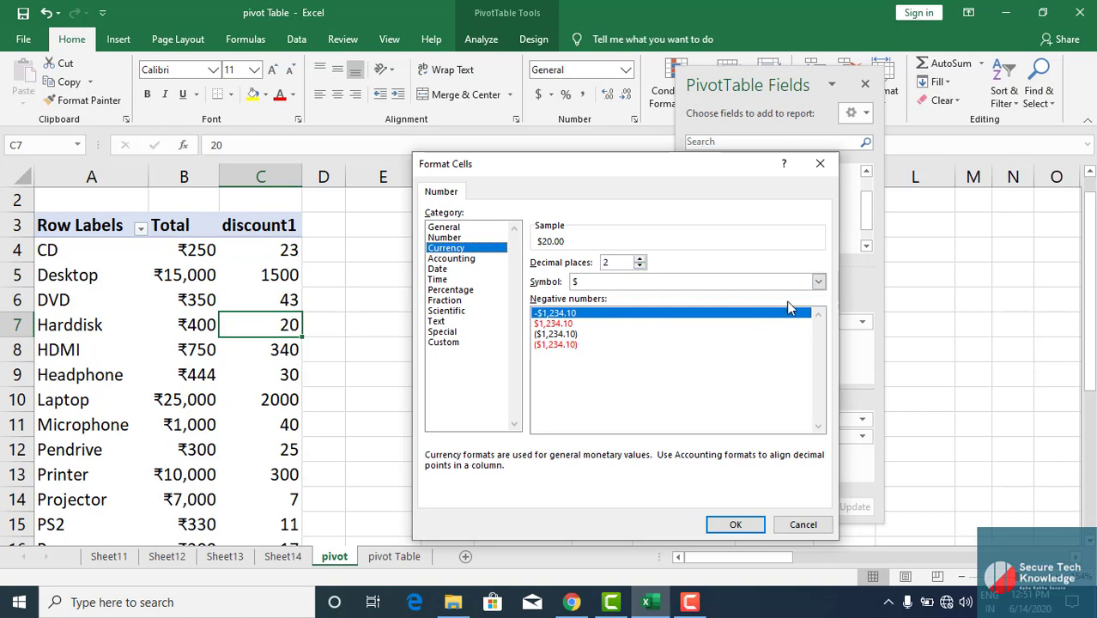
click(819, 282)
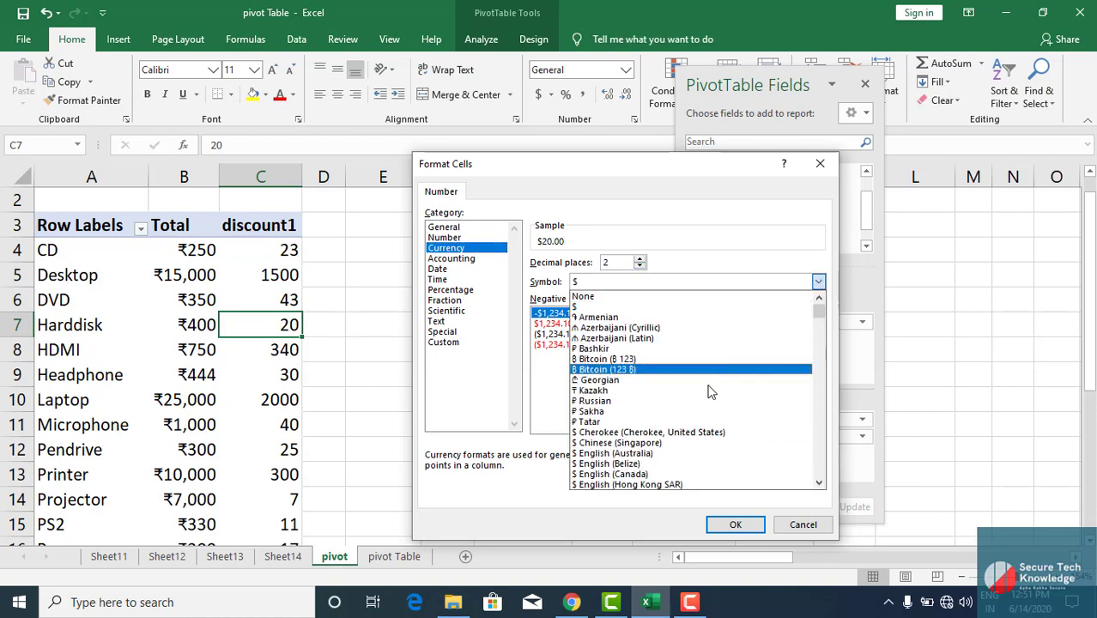
click(599, 308)
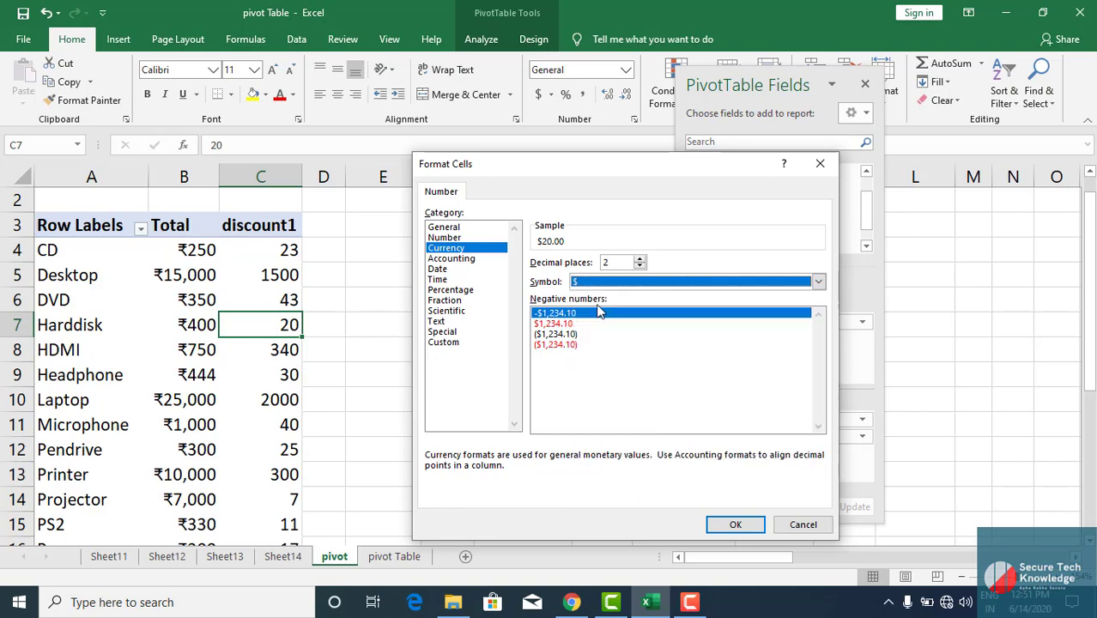
click(730, 526)
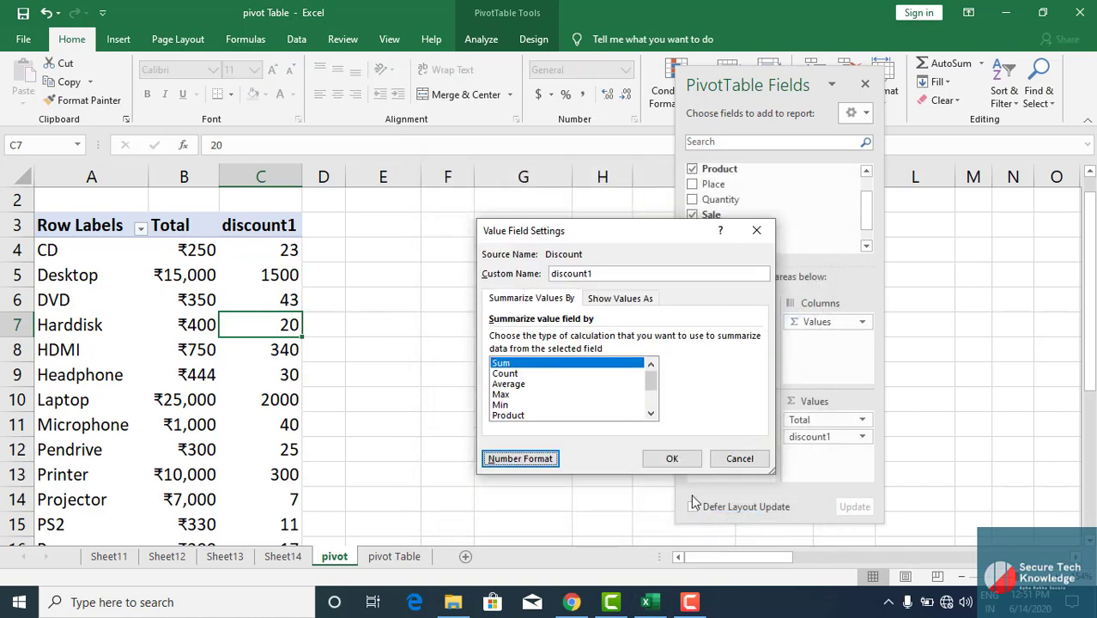
click(672, 459)
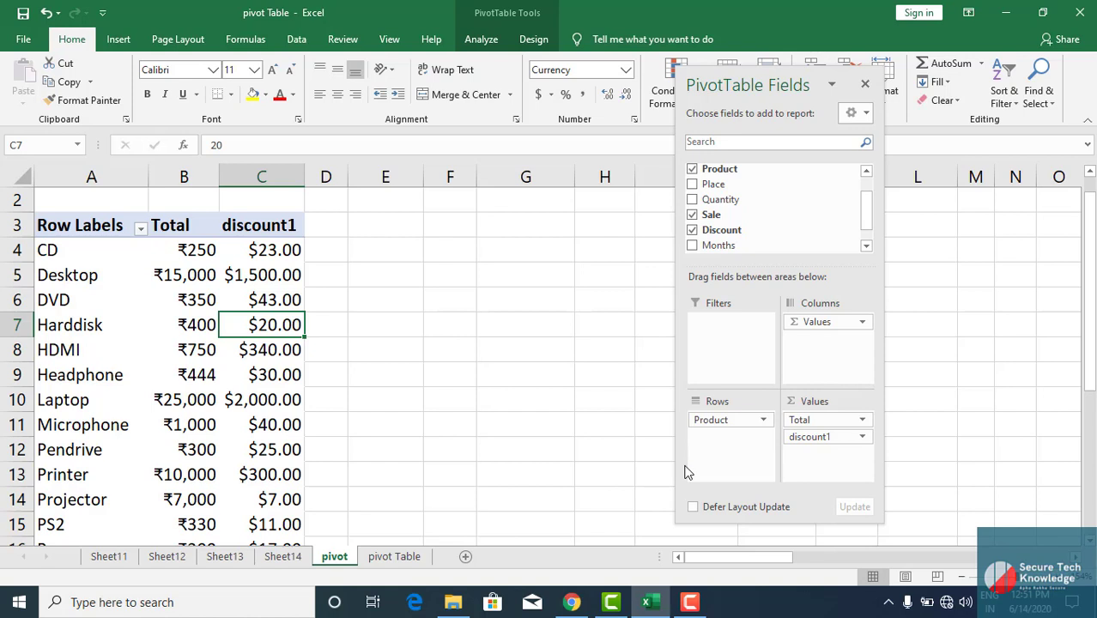
scroll(687, 472, up, 1)
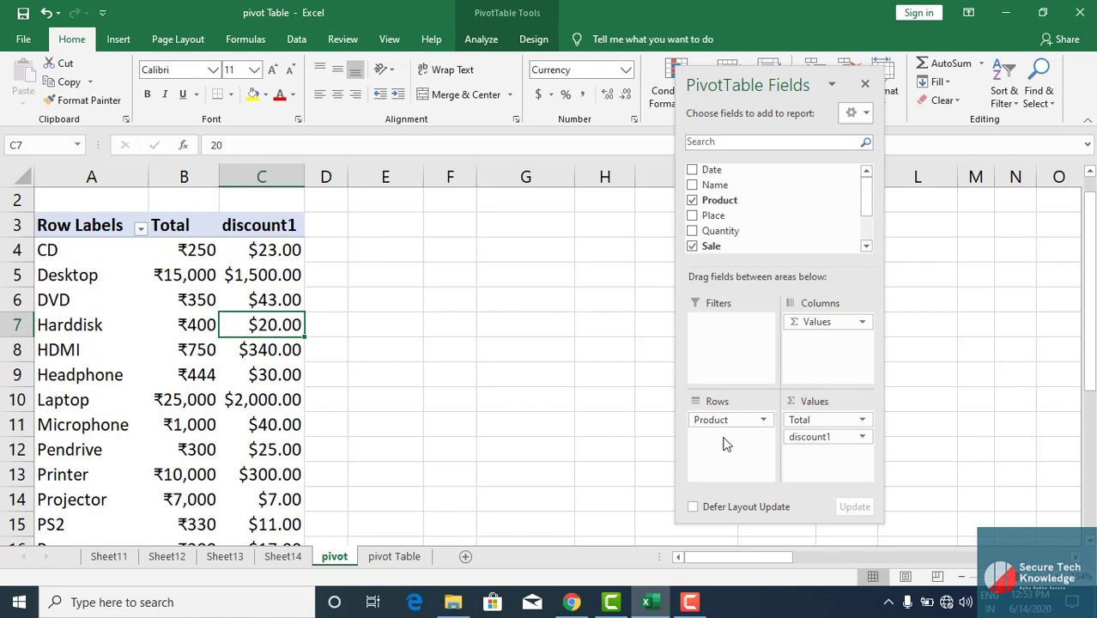
- Remove Product, discount1 and Total from the PivotTable field areas
mouse_move(722, 420)
mouse_down()
mouse_move(736, 402)
mouse_move(777, 199)
mouse_up()
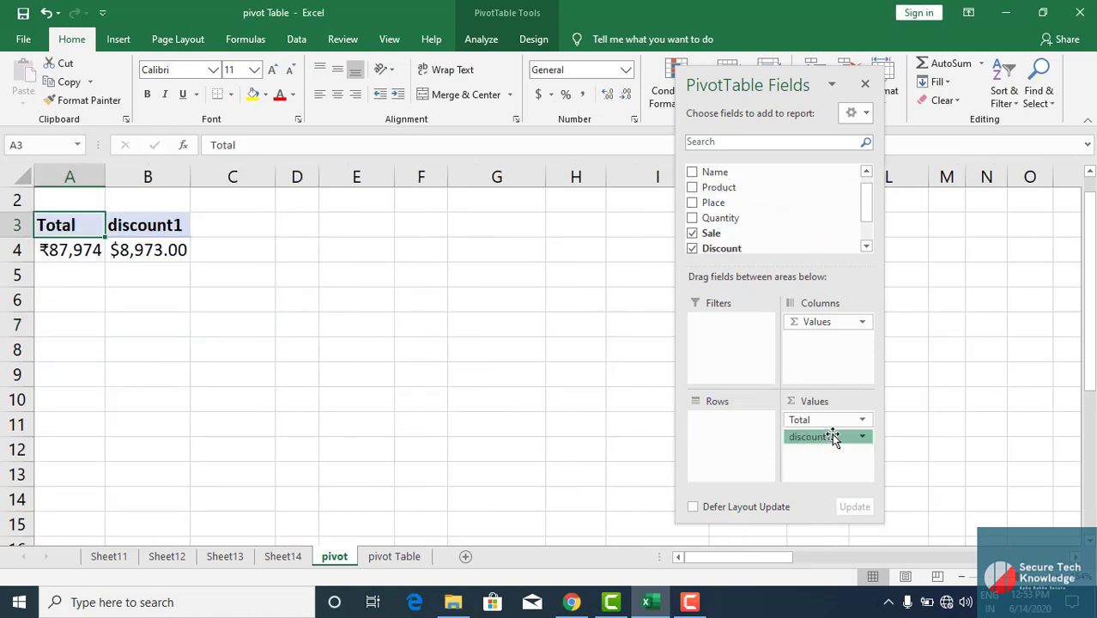
mouse_move(831, 437)
mouse_down()
mouse_move(808, 301)
mouse_move(778, 210)
mouse_up()
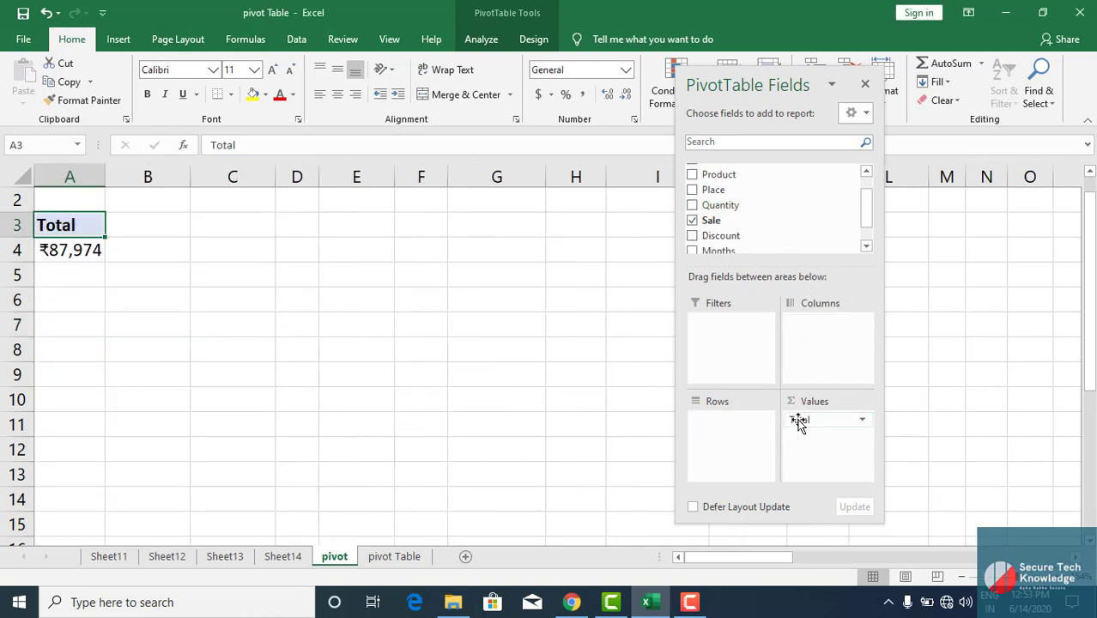
drag(799, 419, 776, 196)
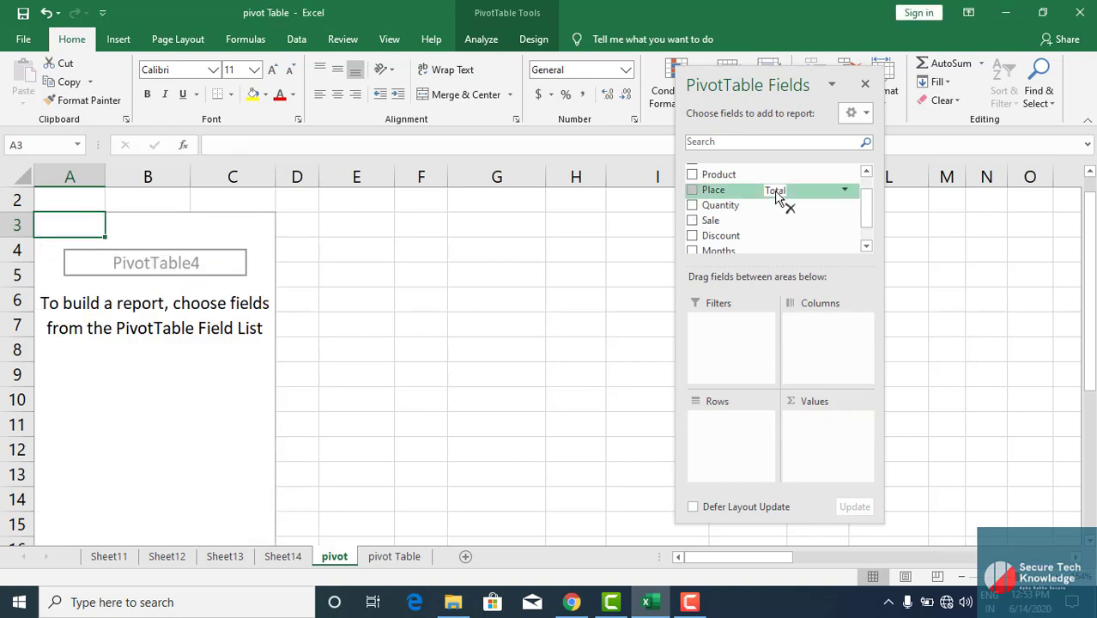
drag(777, 195, 860, 209)
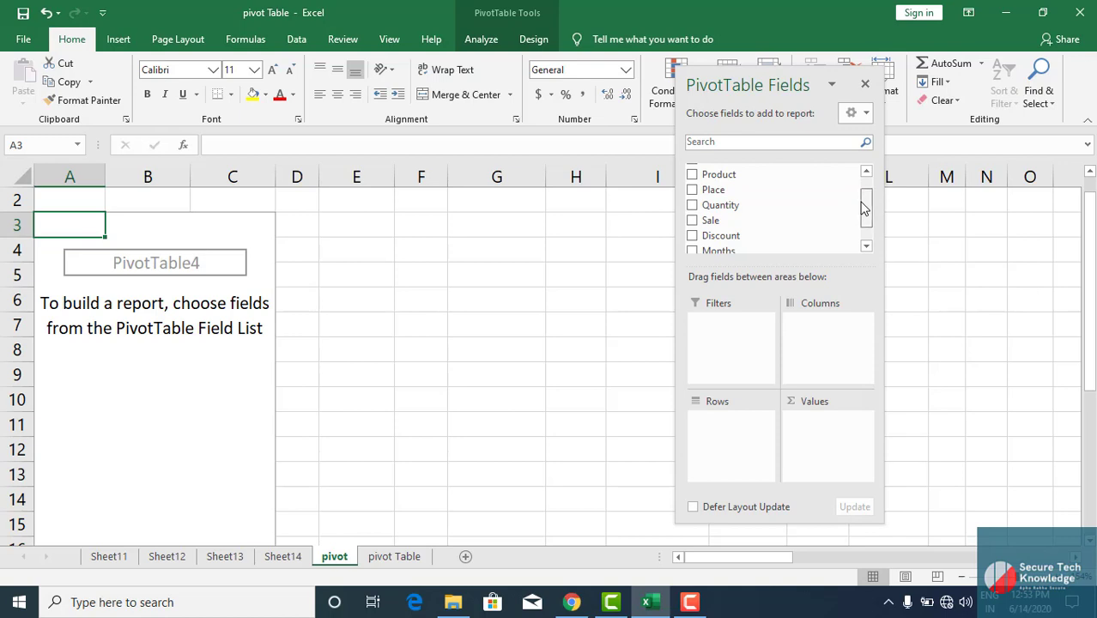
scroll(862, 209, up, 1)
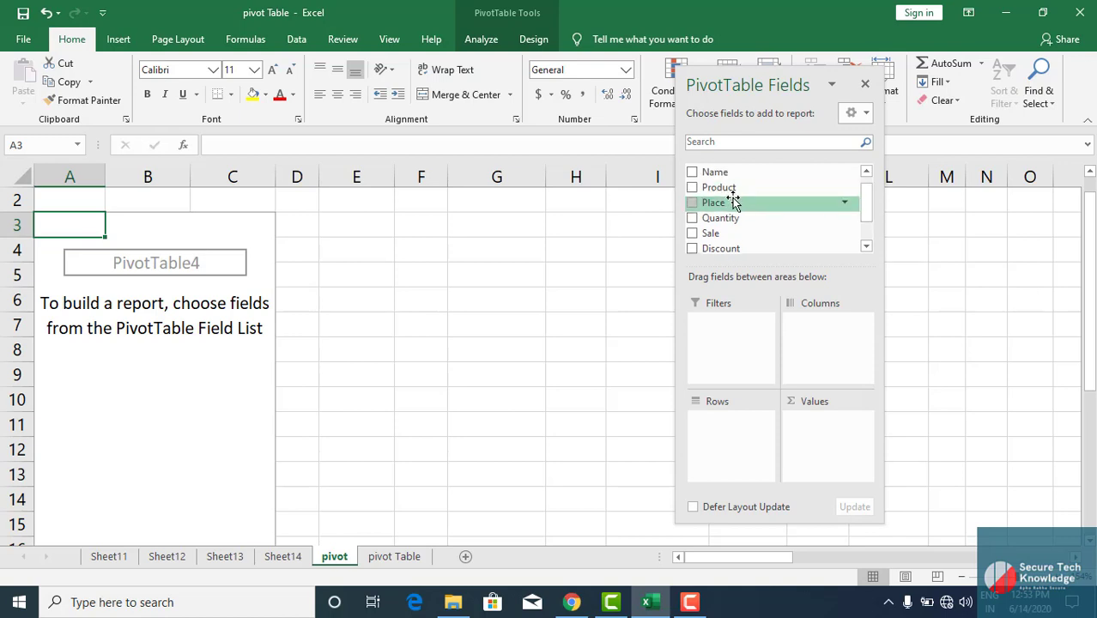
- Add Place then Product to Rows, and Sale and Discount to Values
drag(732, 202, 724, 429)
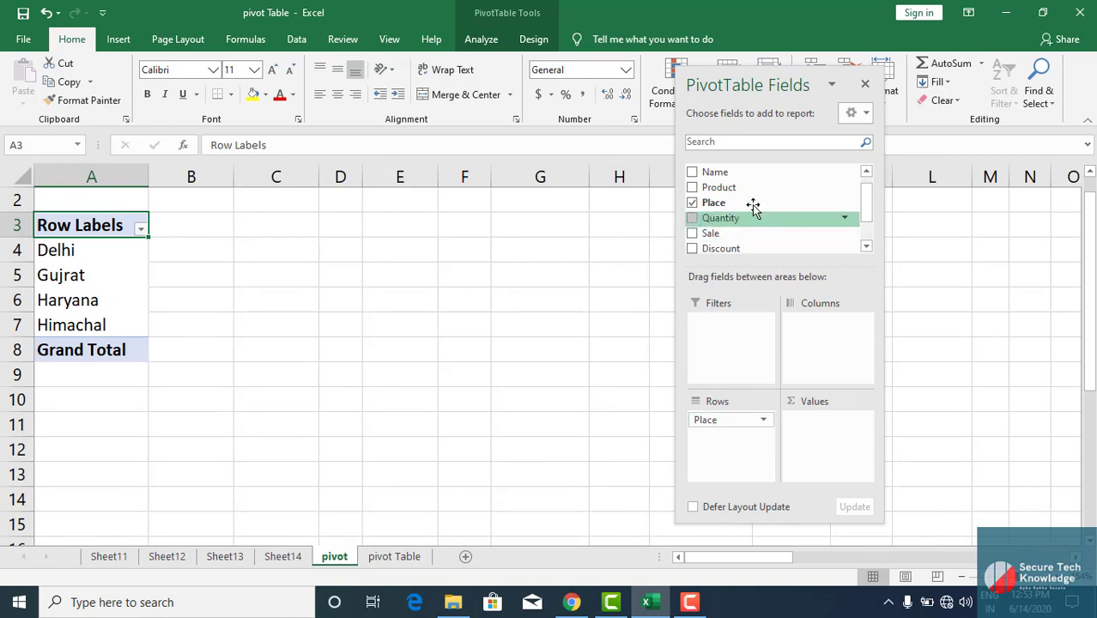
mouse_move(742, 189)
mouse_down()
mouse_move(745, 371)
mouse_move(721, 439)
mouse_up()
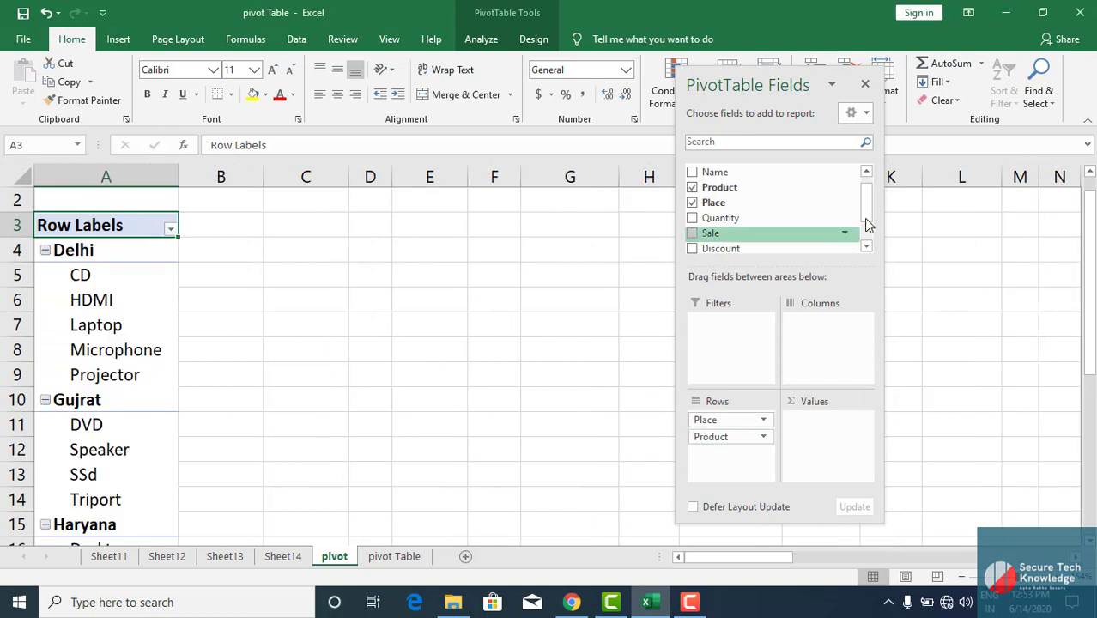
drag(865, 209, 867, 232)
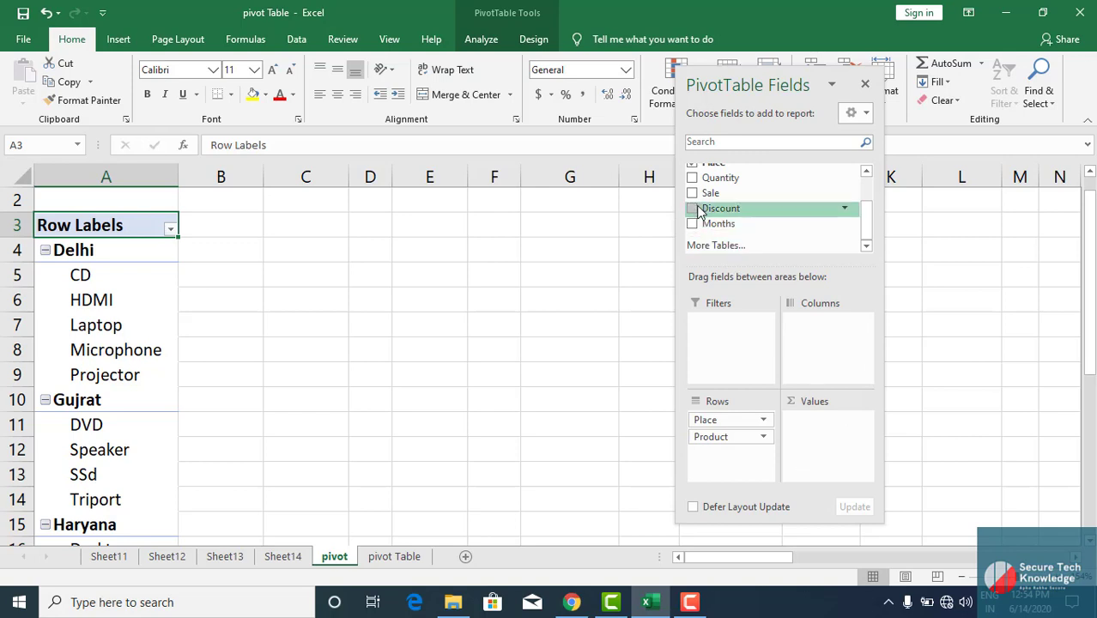
mouse_move(710, 193)
mouse_down()
mouse_move(766, 368)
mouse_move(811, 429)
mouse_up()
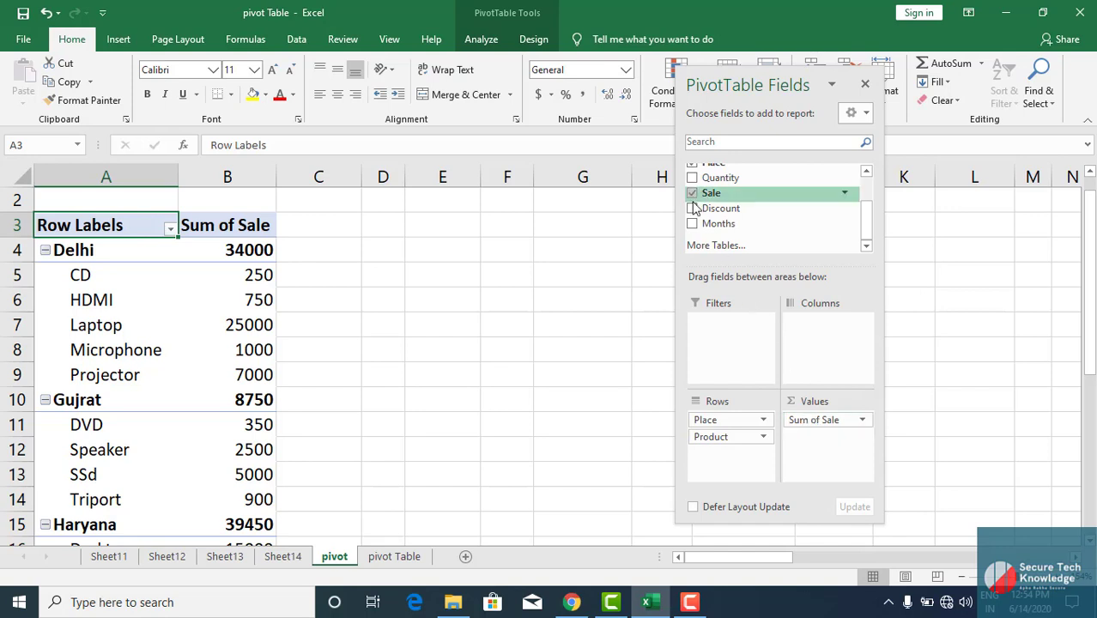
mouse_move(720, 208)
mouse_down()
mouse_move(709, 240)
mouse_move(821, 416)
mouse_move(819, 443)
mouse_up()
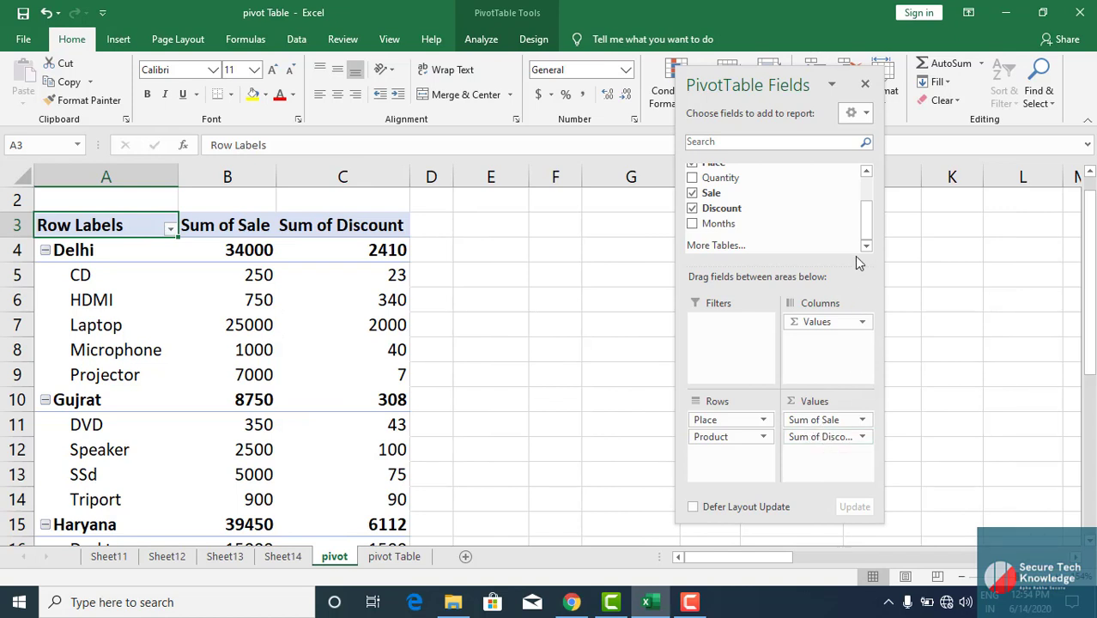
drag(865, 237, 865, 206)
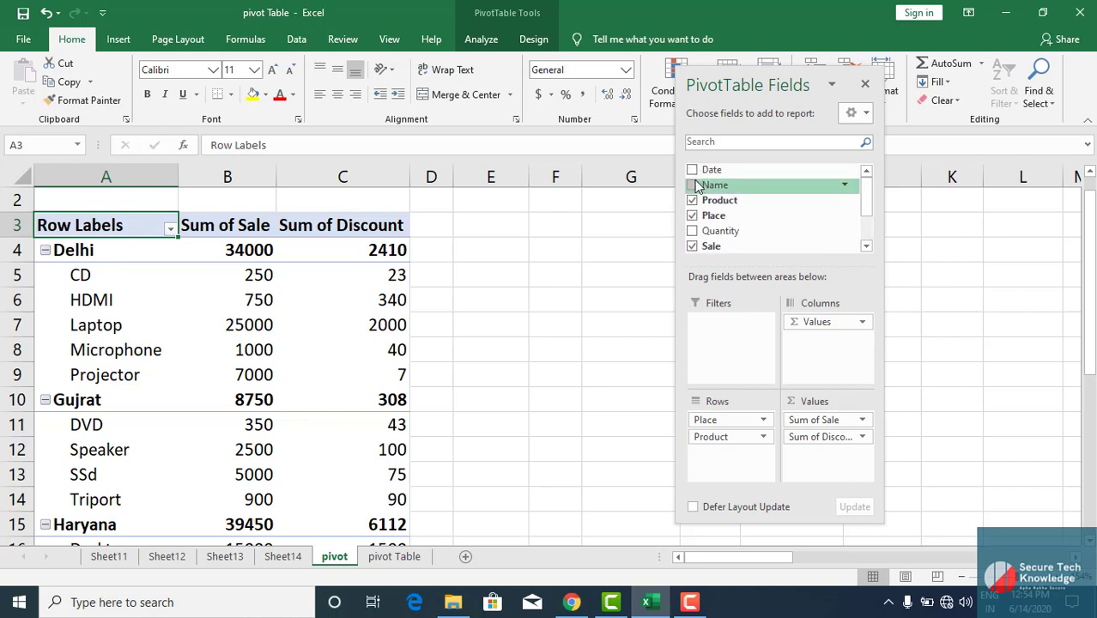
drag(700, 184, 818, 356)
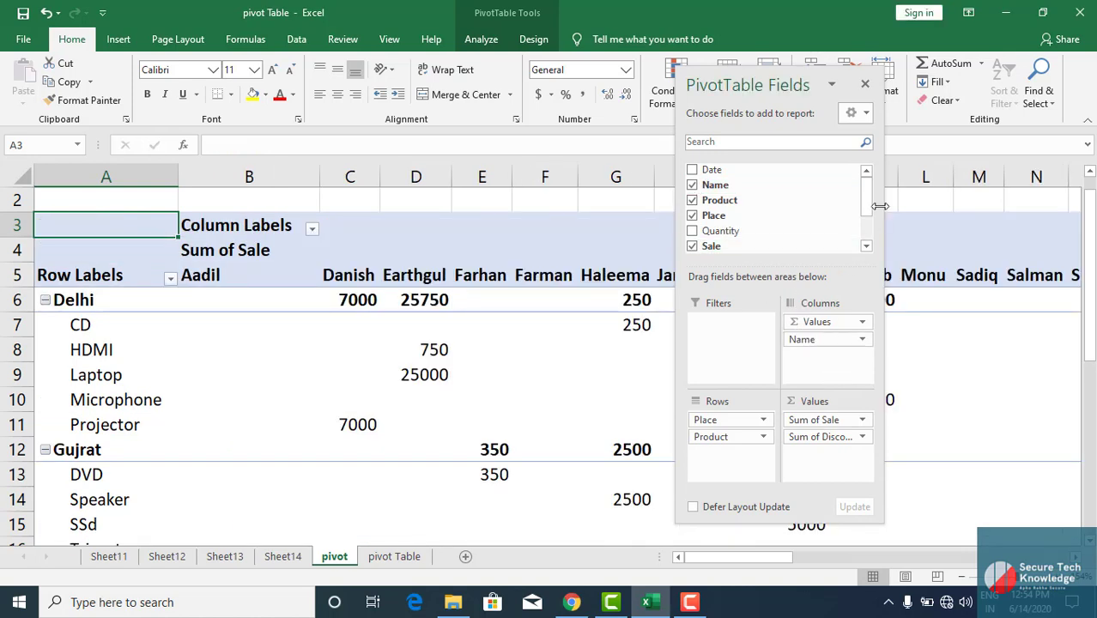
drag(867, 203, 869, 235)
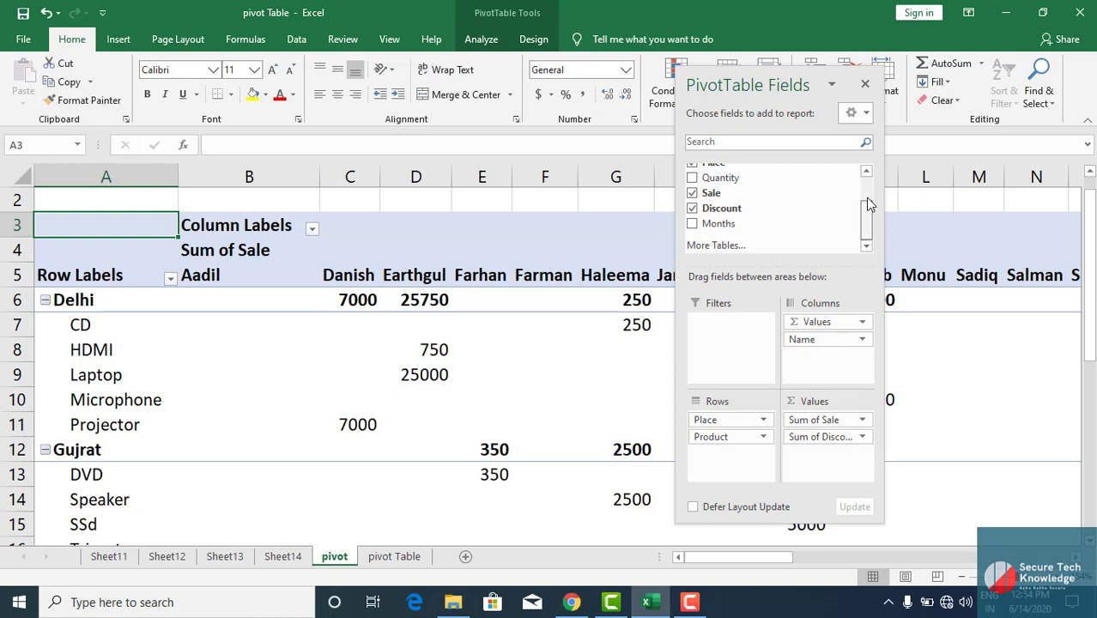
scroll(865, 236, up, 3)
drag(828, 339, 775, 199)
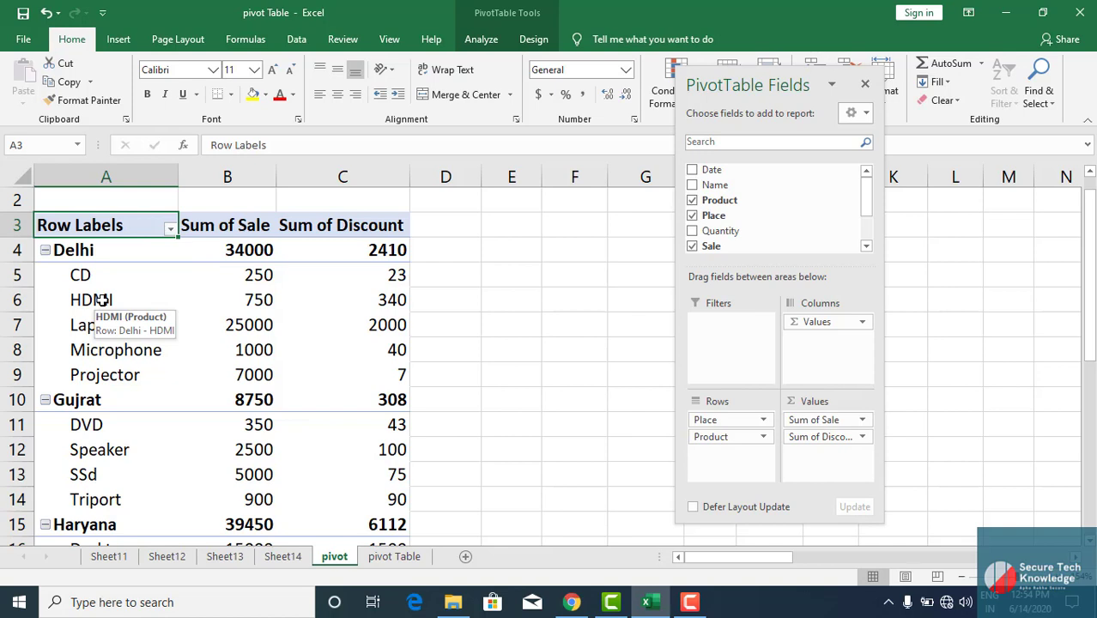
- Drill into the HDMI row to add Quantity as a detail level beneath Product
double_click(101, 300)
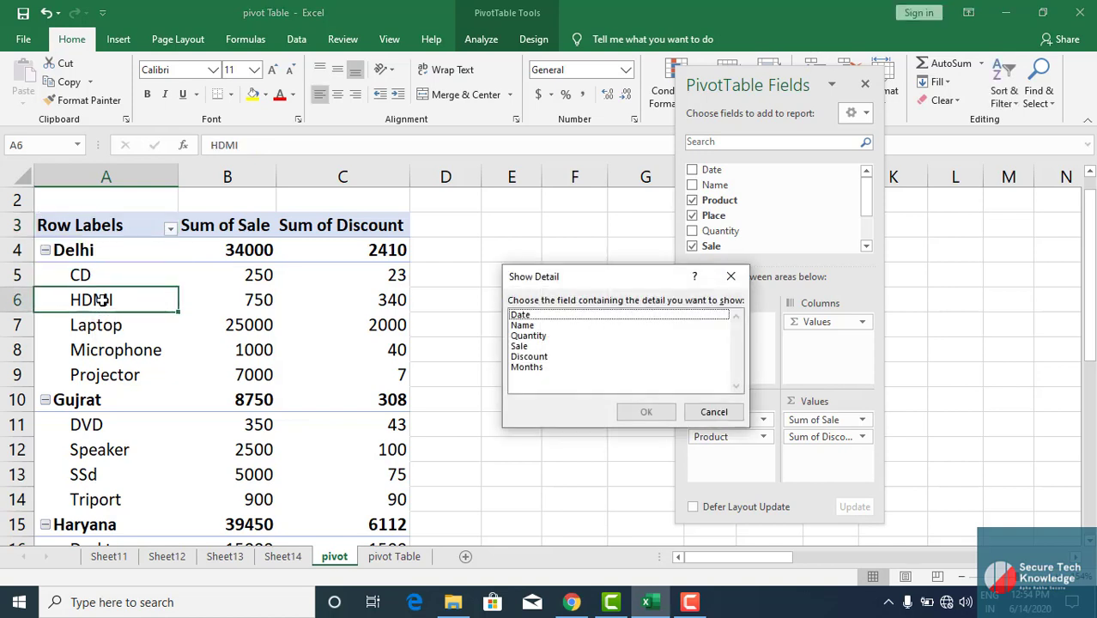
drag(573, 281, 485, 215)
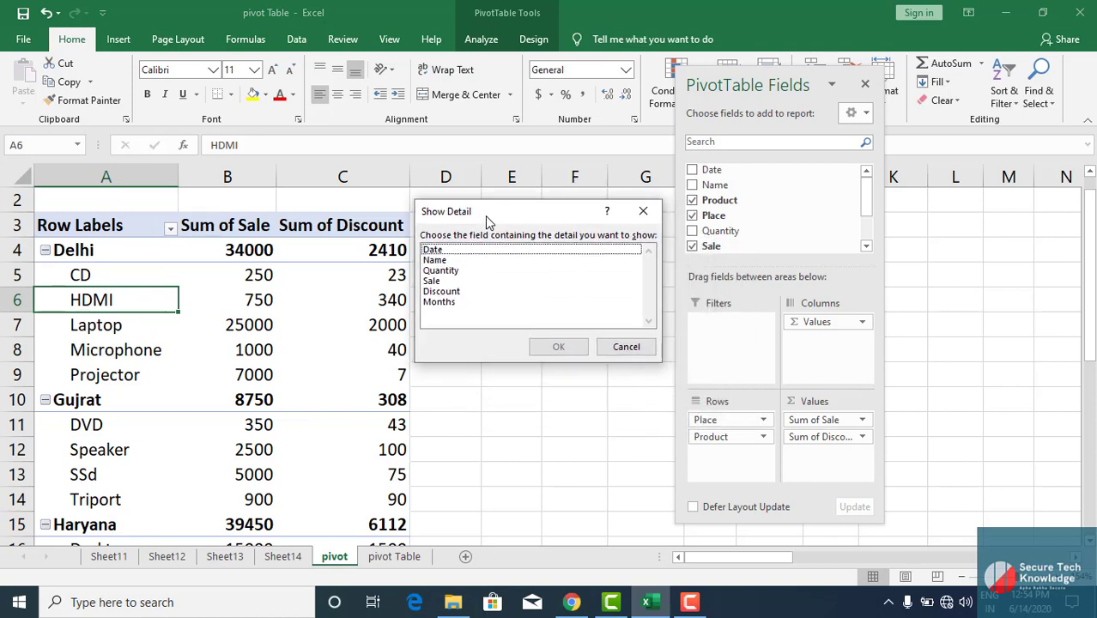
click(440, 275)
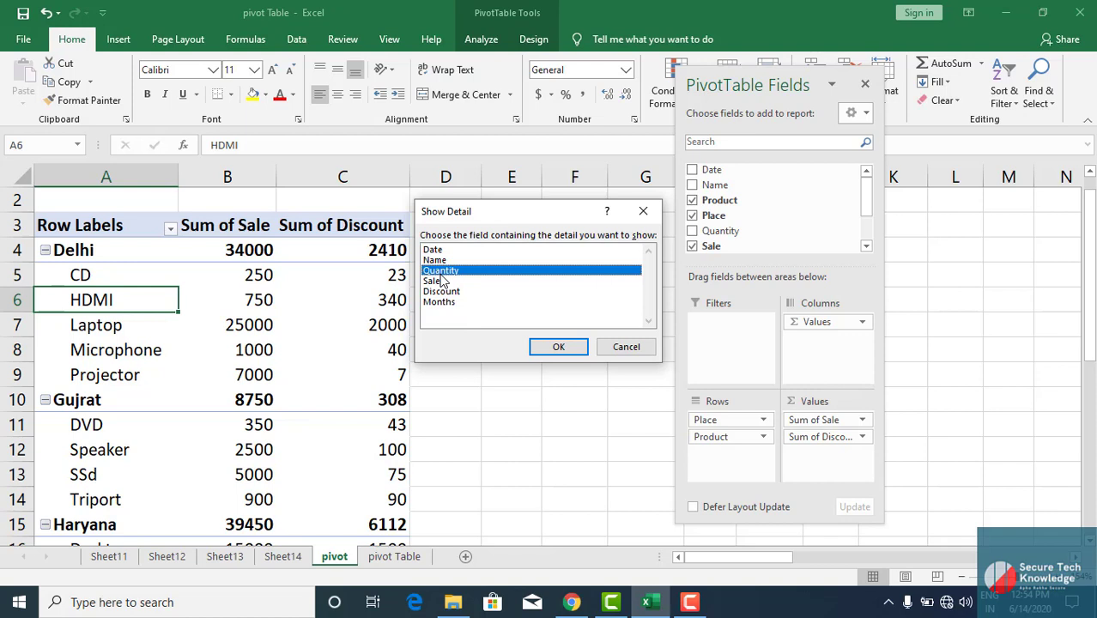
click(560, 347)
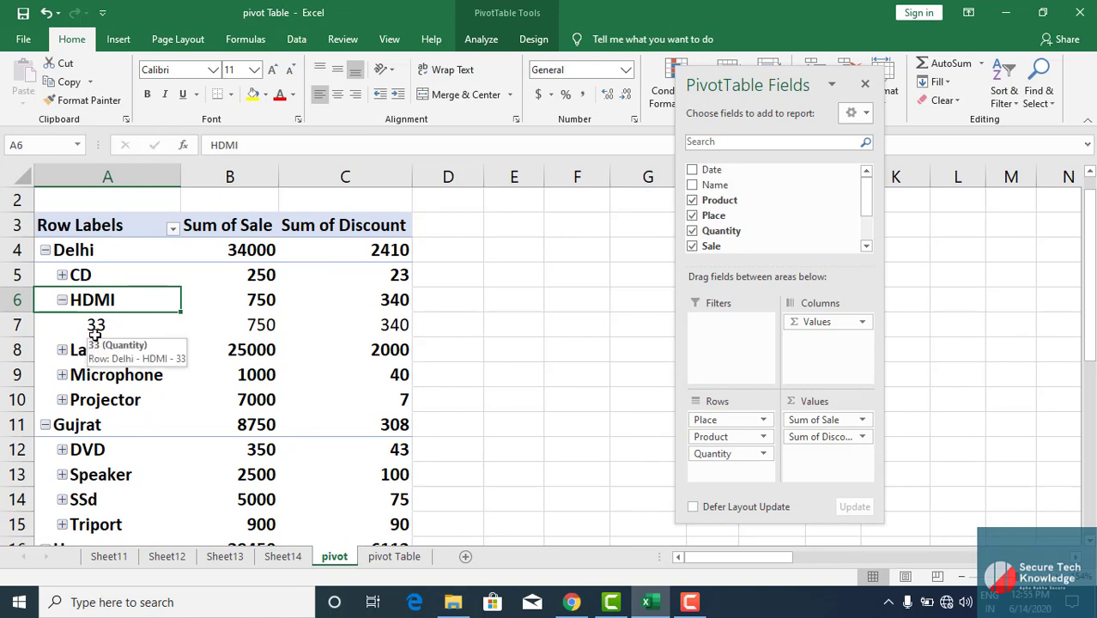
- Collapse and re-expand the HDMI group, then collapse its Quantity detail
double_click(101, 306)
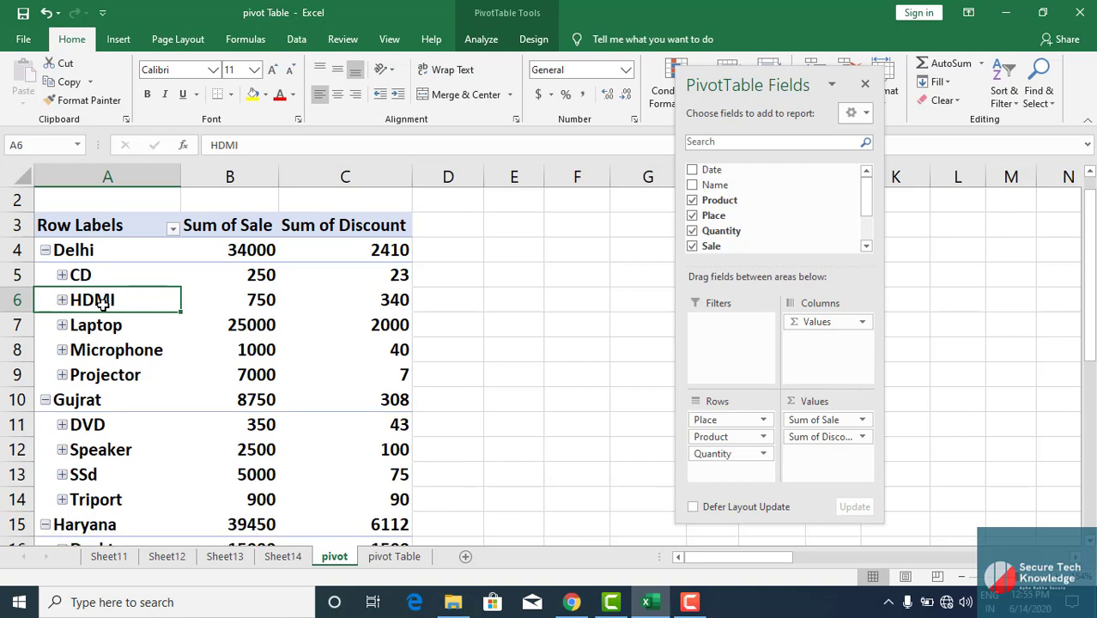
double_click(102, 306)
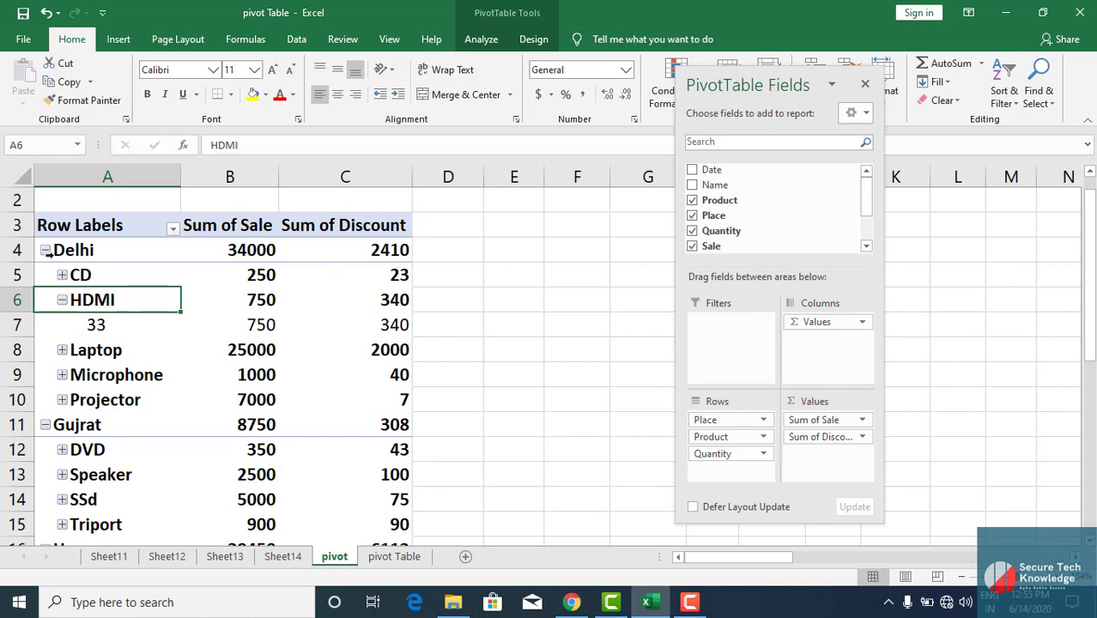
double_click(83, 308)
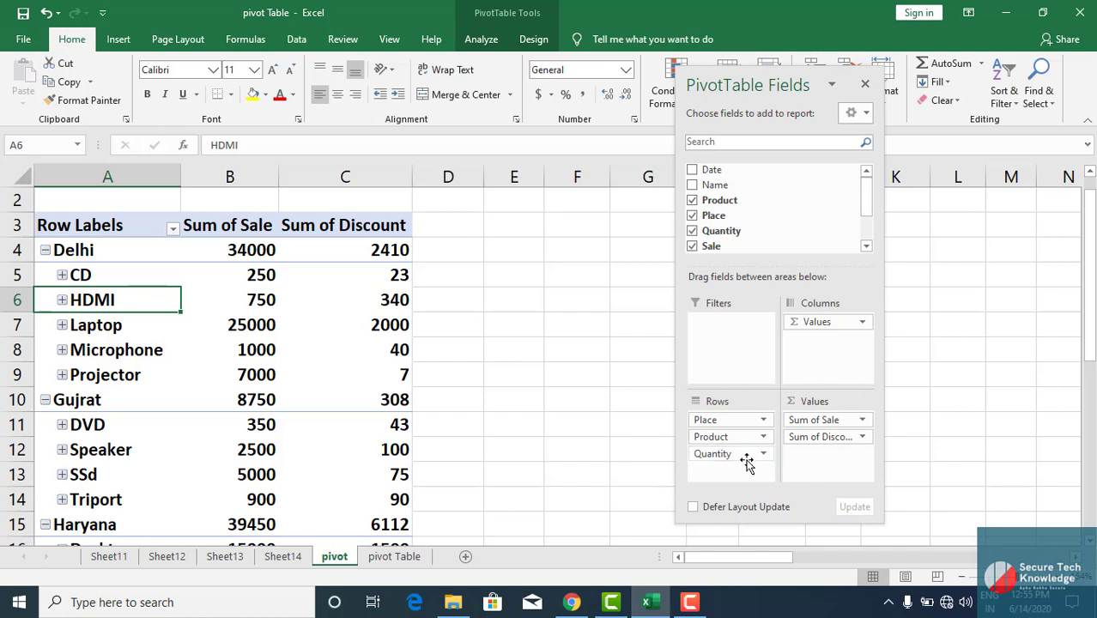
- Remove Quantity, Product, Place, Sum of Discount and Sum of Sale from the PivotTable
drag(745, 455, 773, 238)
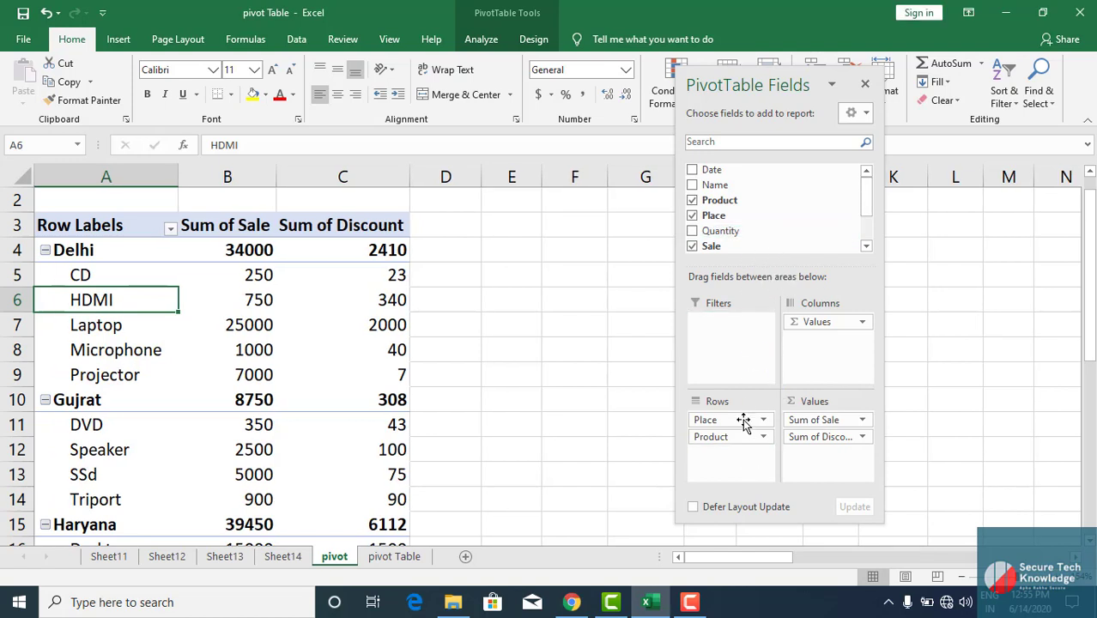
mouse_move(732, 436)
mouse_down()
mouse_move(780, 217)
mouse_move(776, 175)
mouse_up()
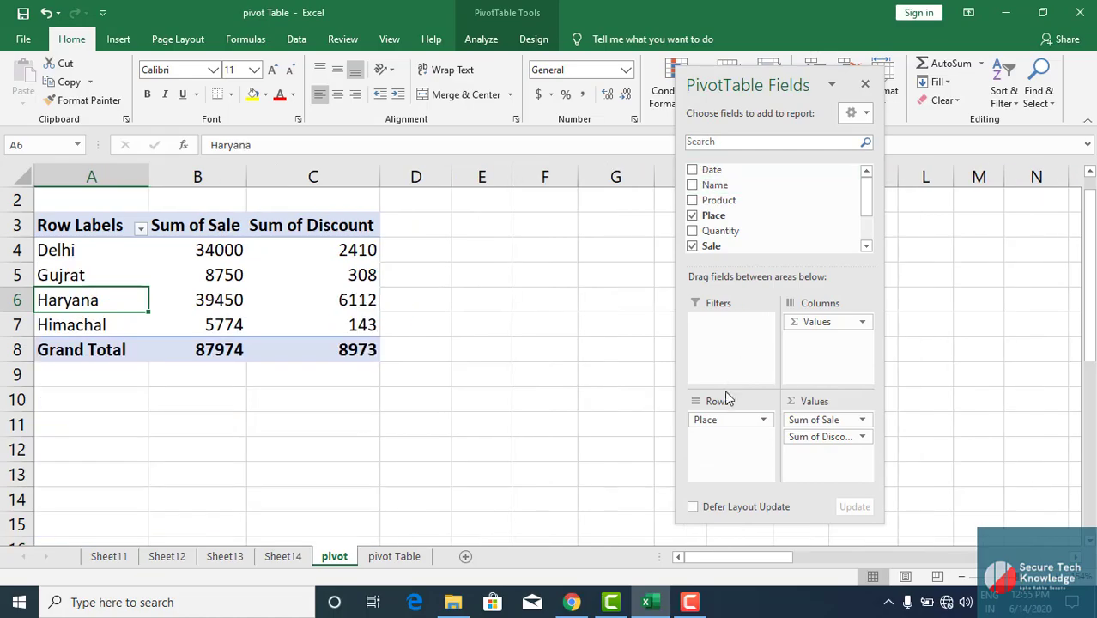
drag(720, 418, 779, 208)
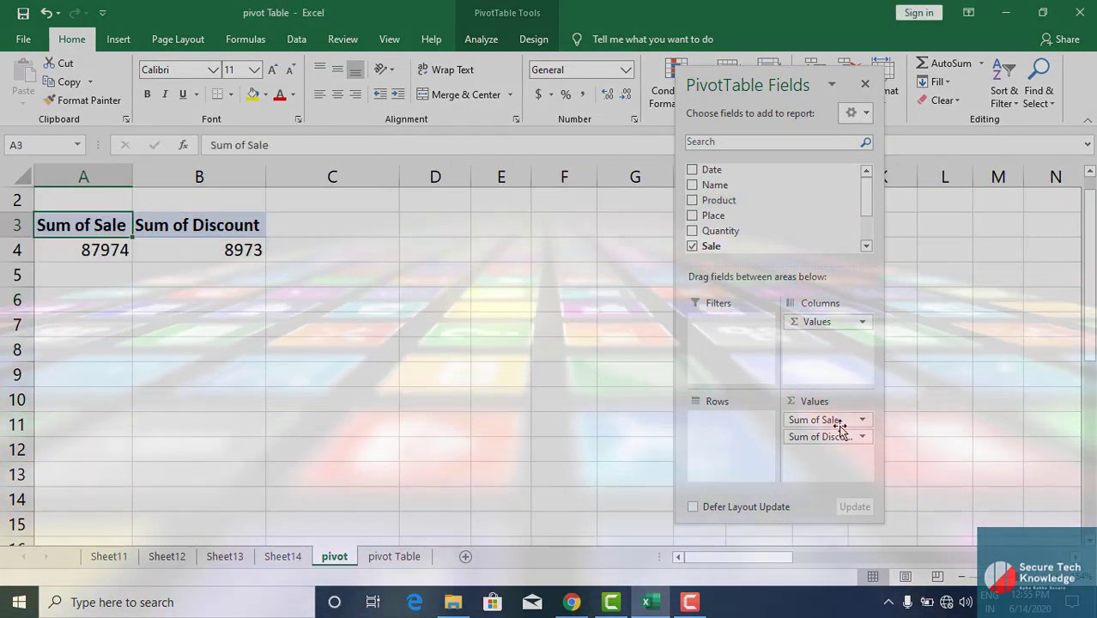
drag(828, 436, 811, 180)
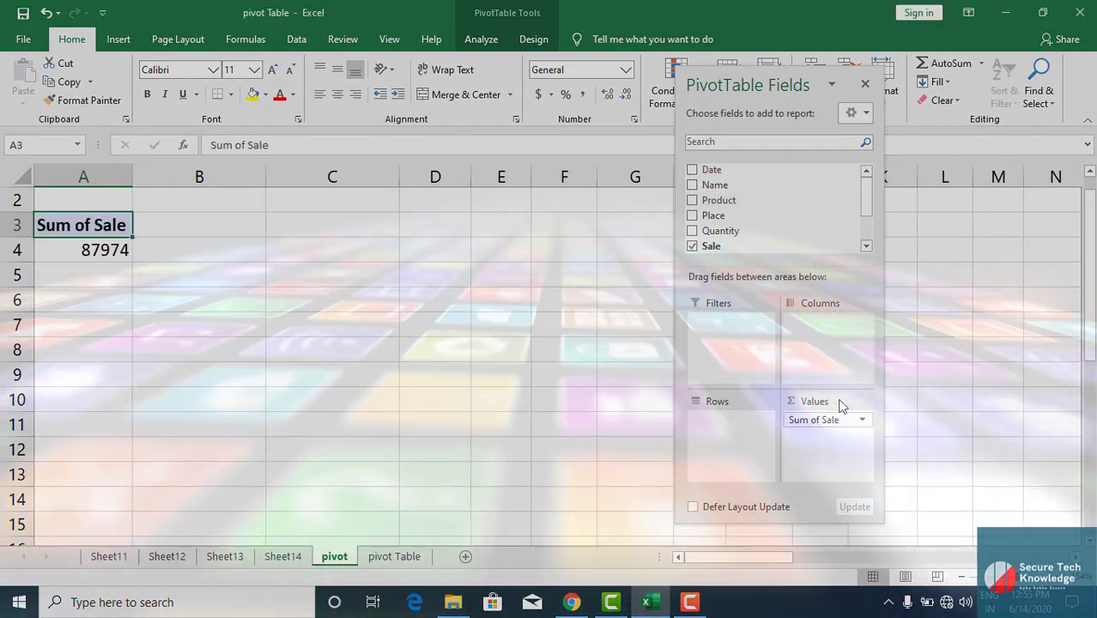
drag(837, 421, 808, 209)
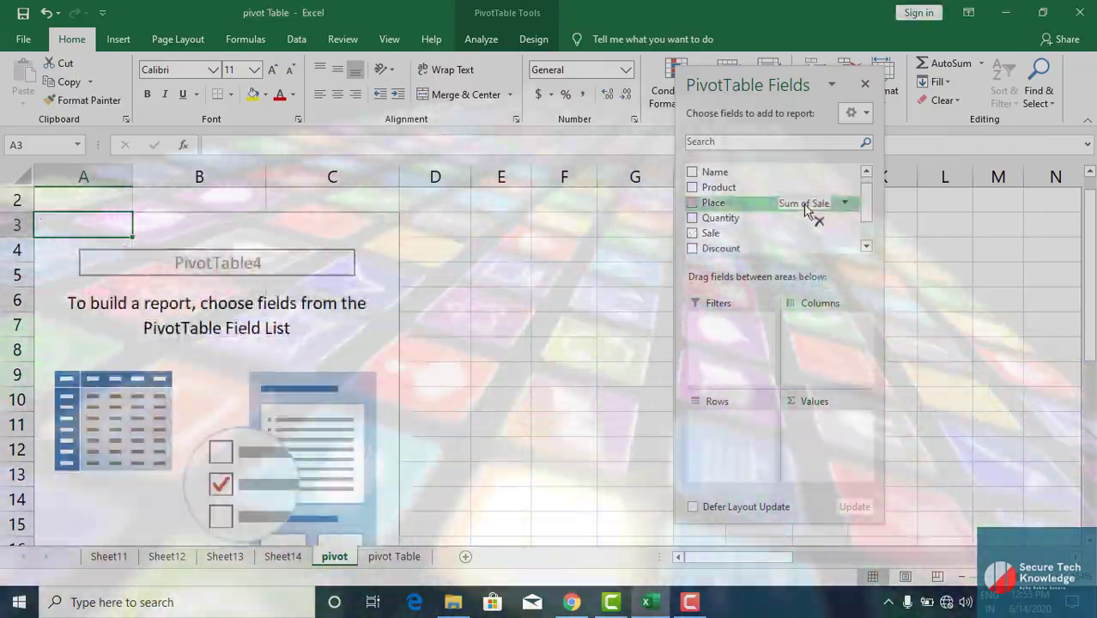